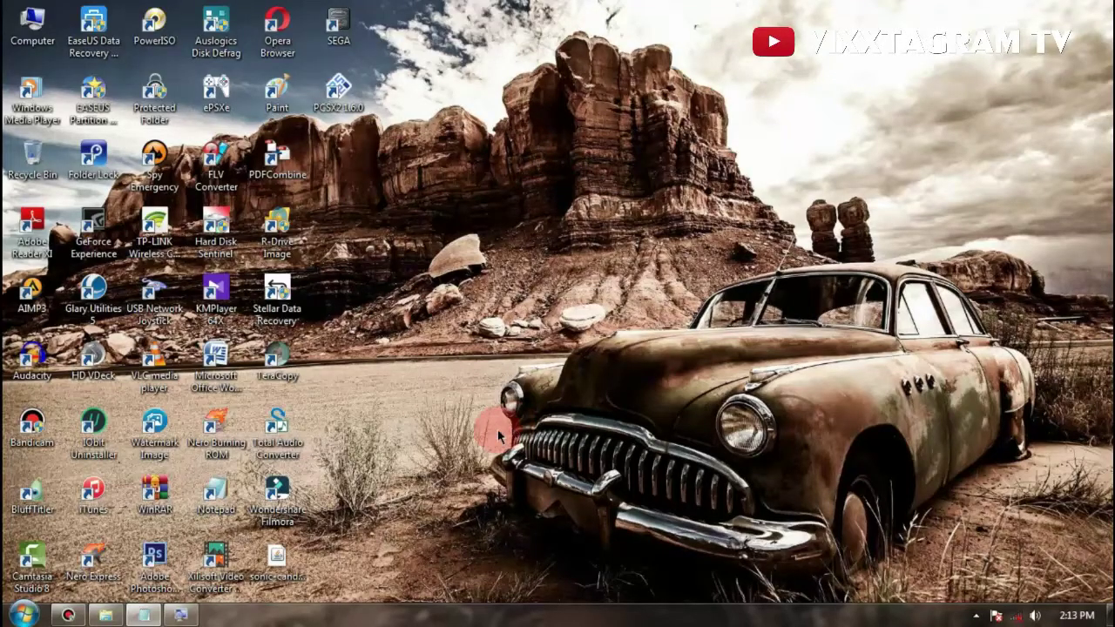
Step: Extract the bios ps2 scph10000 archive directly into the Sony Playstatio 2 documents folder, and minimize the folder window
left_click(105, 614)
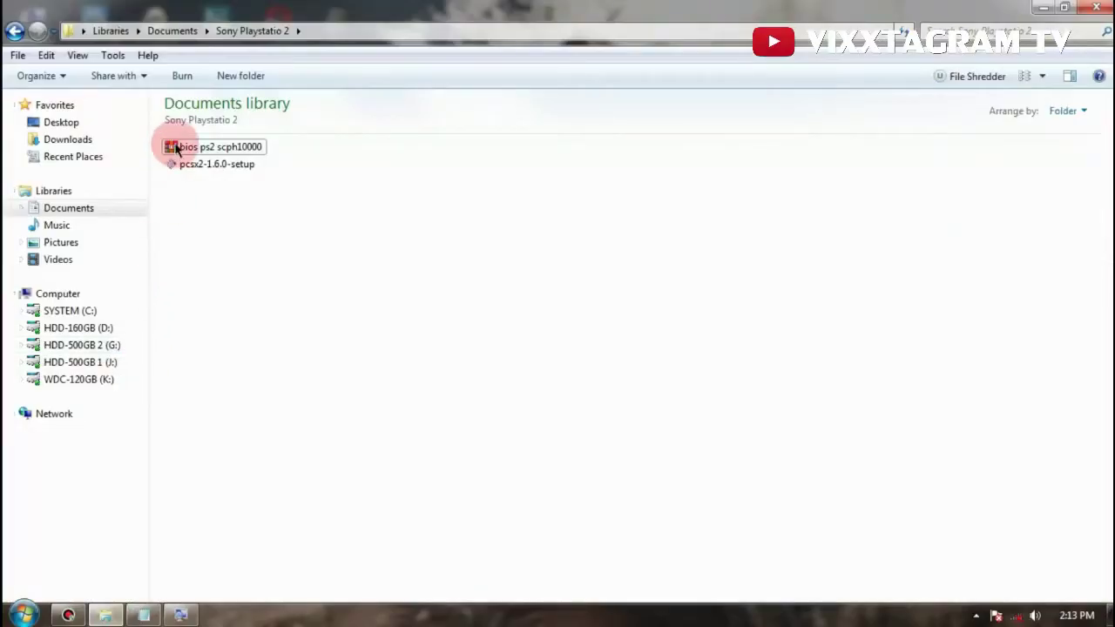
left_click(174, 144)
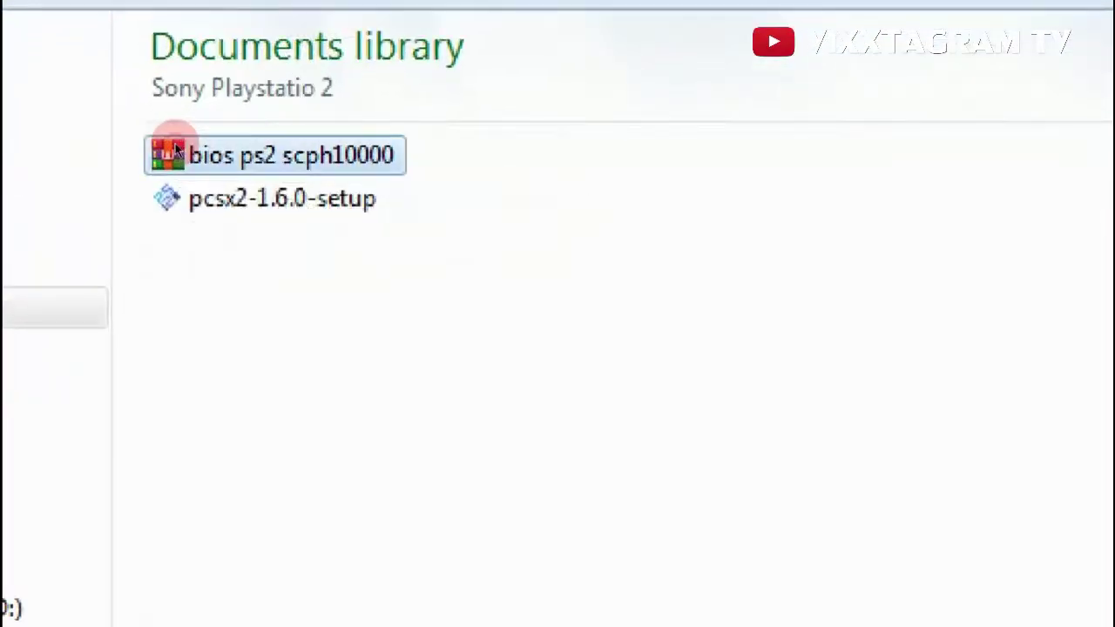
right_click(174, 150)
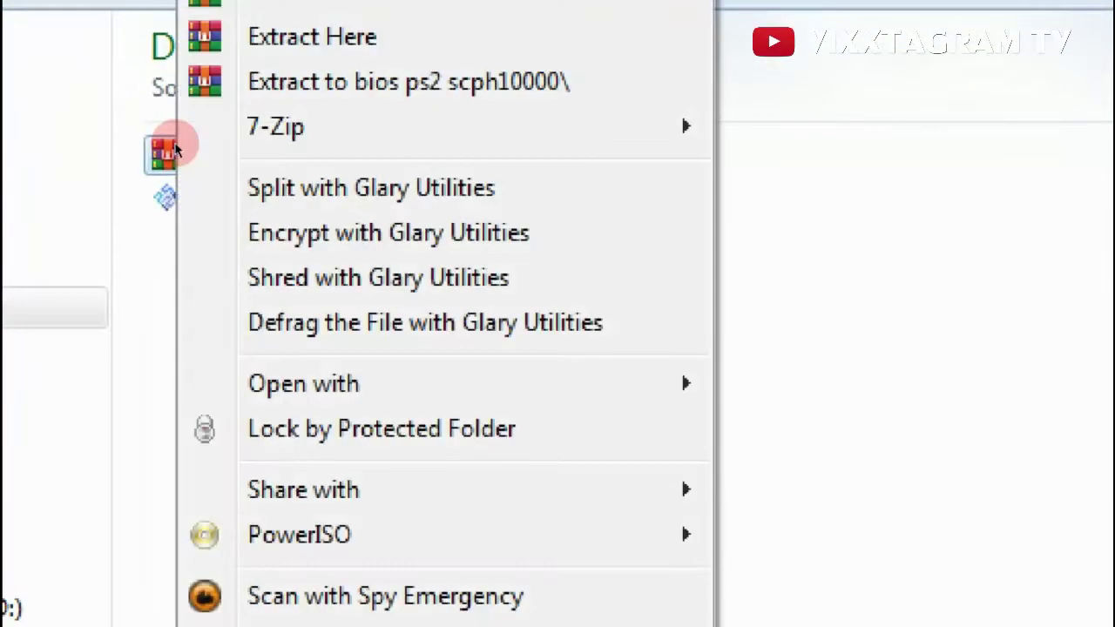
left_click(252, 35)
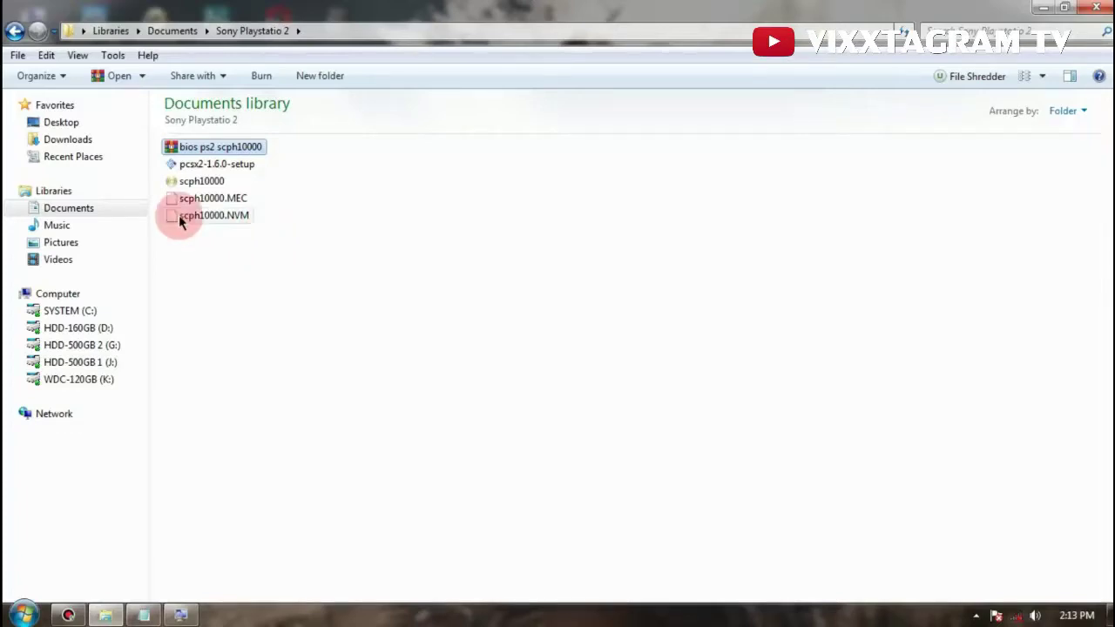
left_click(1047, 7)
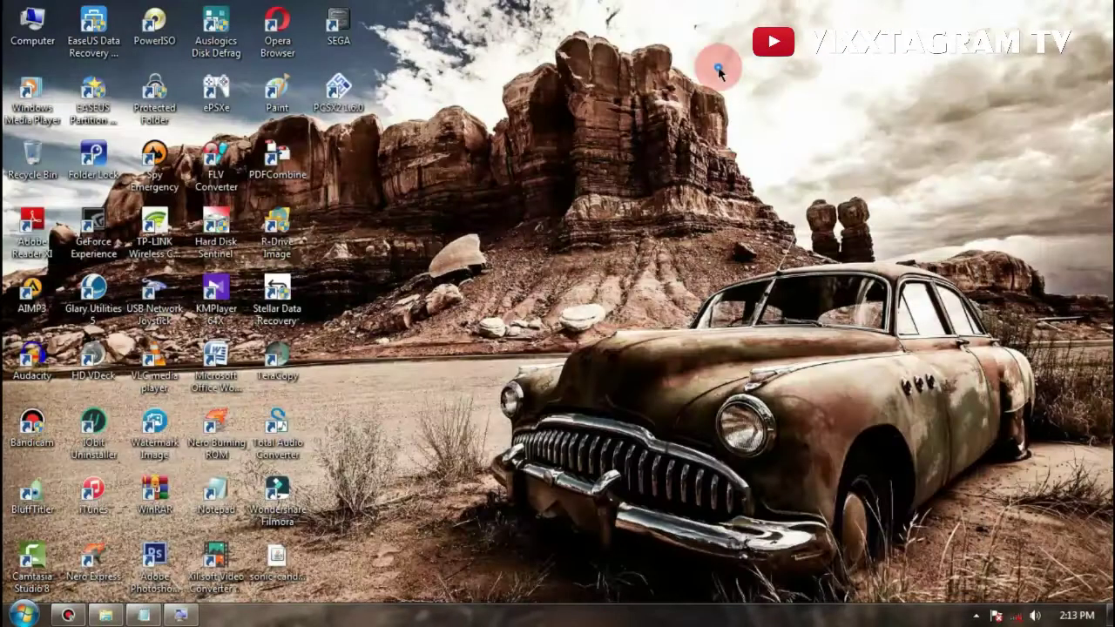
Step: Launch PCSX2 1.6.0 and advance the first-time configuration to BIOS selection, keeping the default language and plugins
double_click(352, 101)
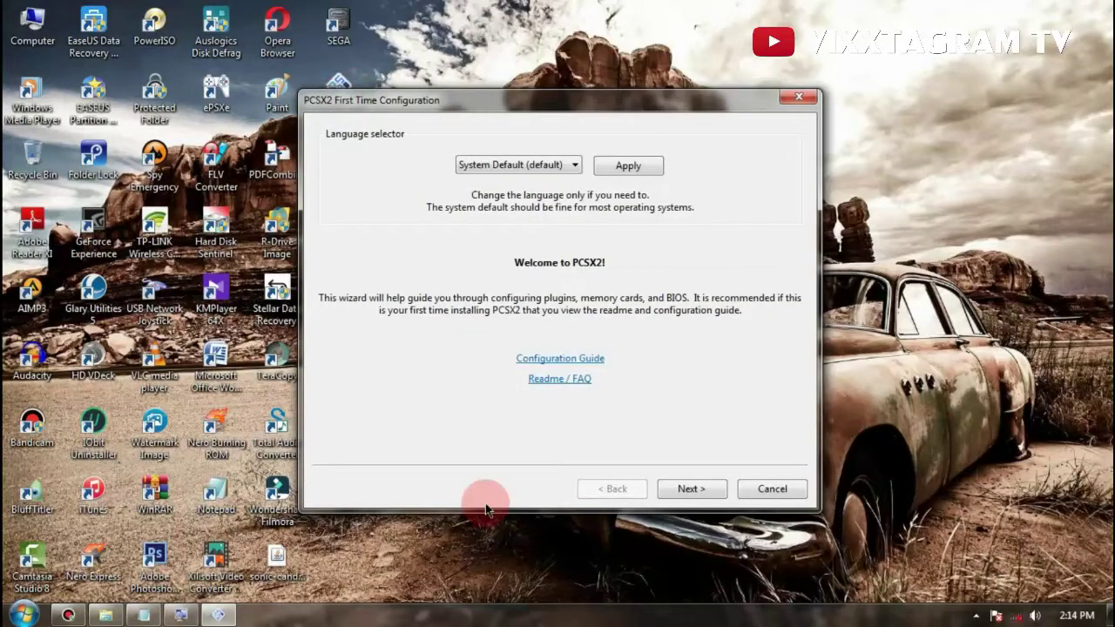
left_click(680, 490)
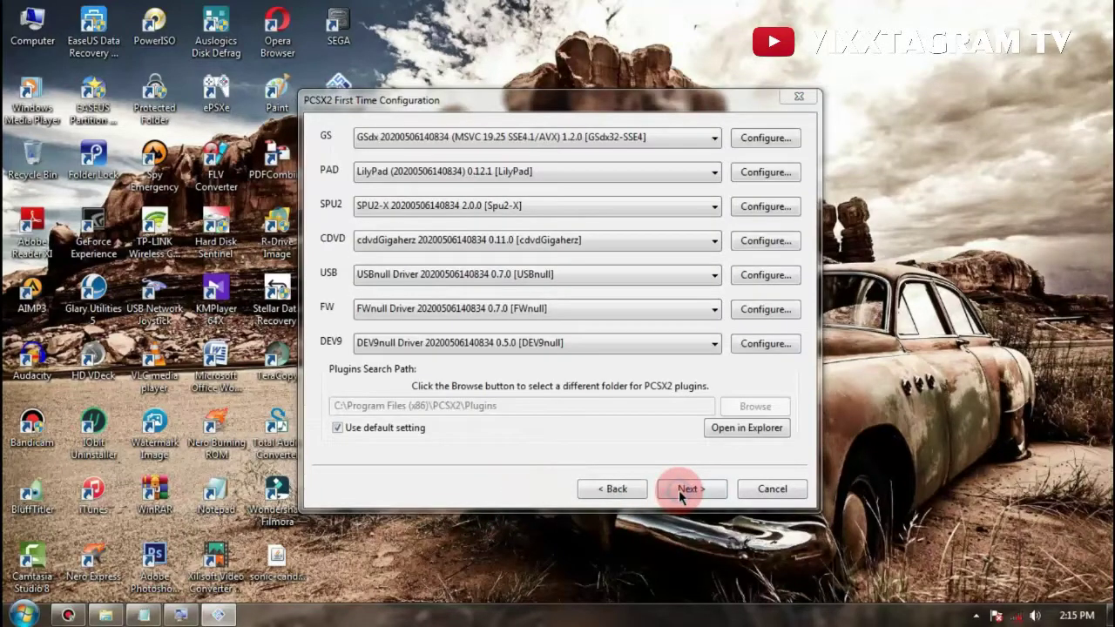
left_click(678, 489)
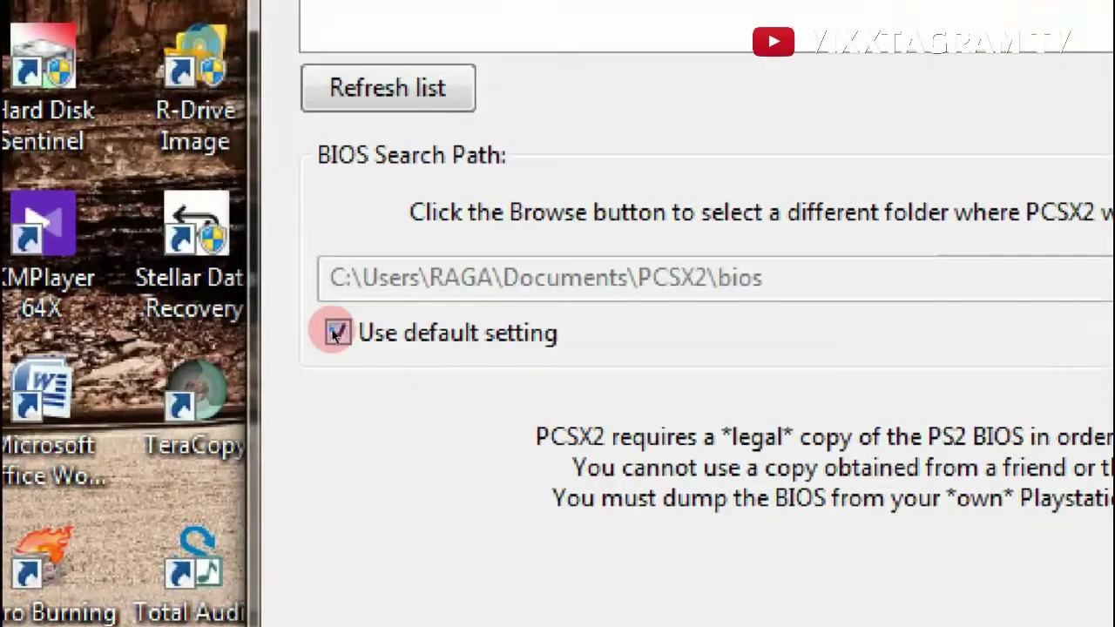
Step: Replace the default BIOS search path with the Sony Playstatio 2 folder and finish the configuration with the Japan v01.00 BIOS
left_click(335, 331)
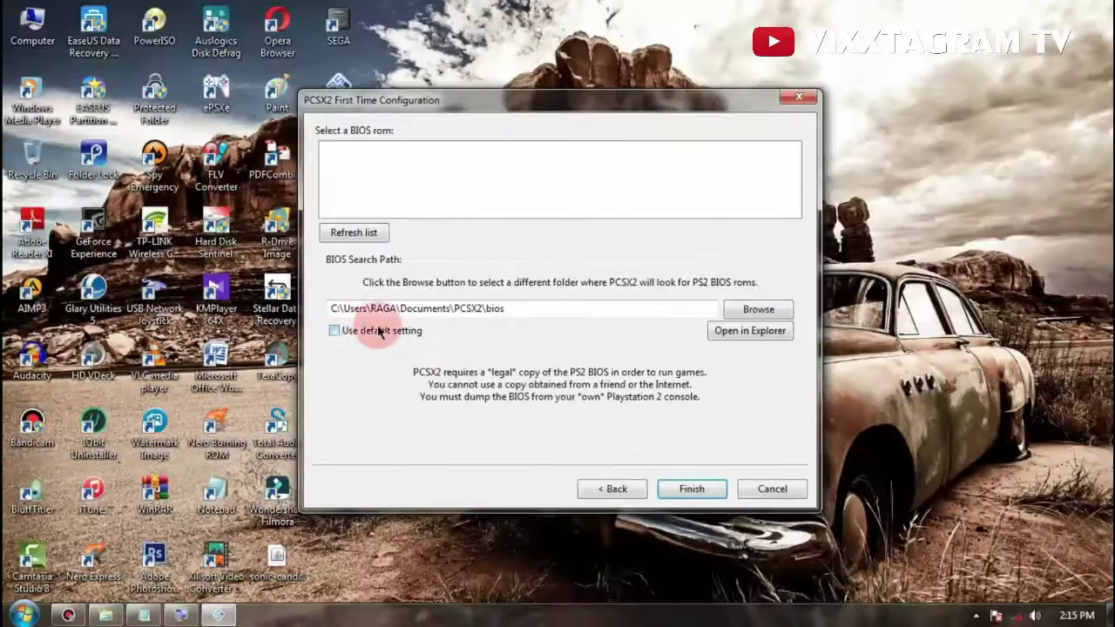
left_click(758, 309)
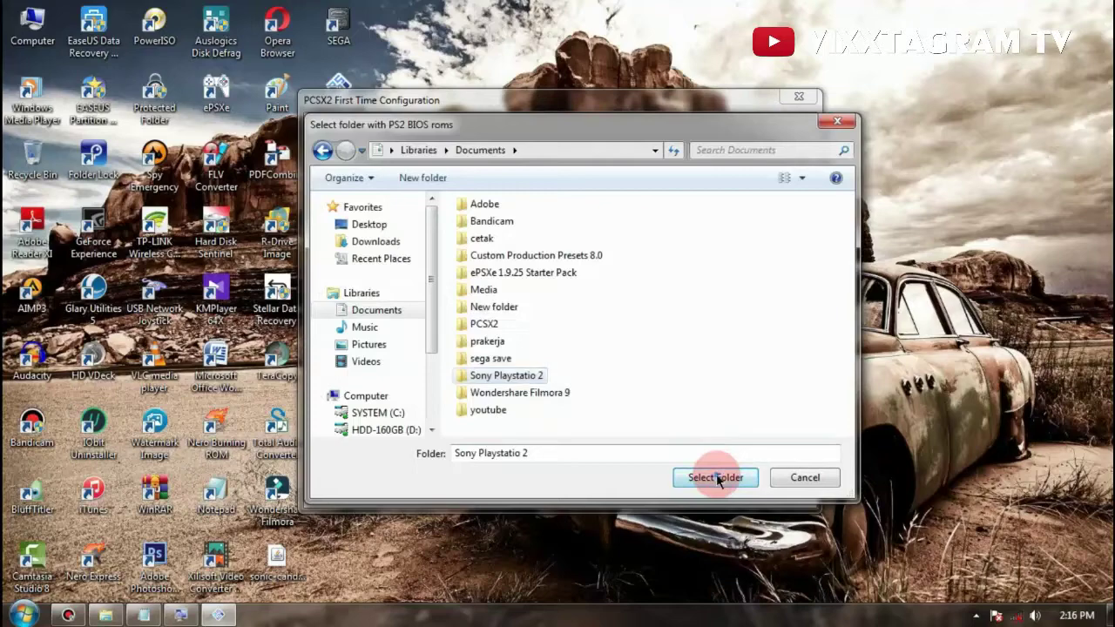
left_click(714, 473)
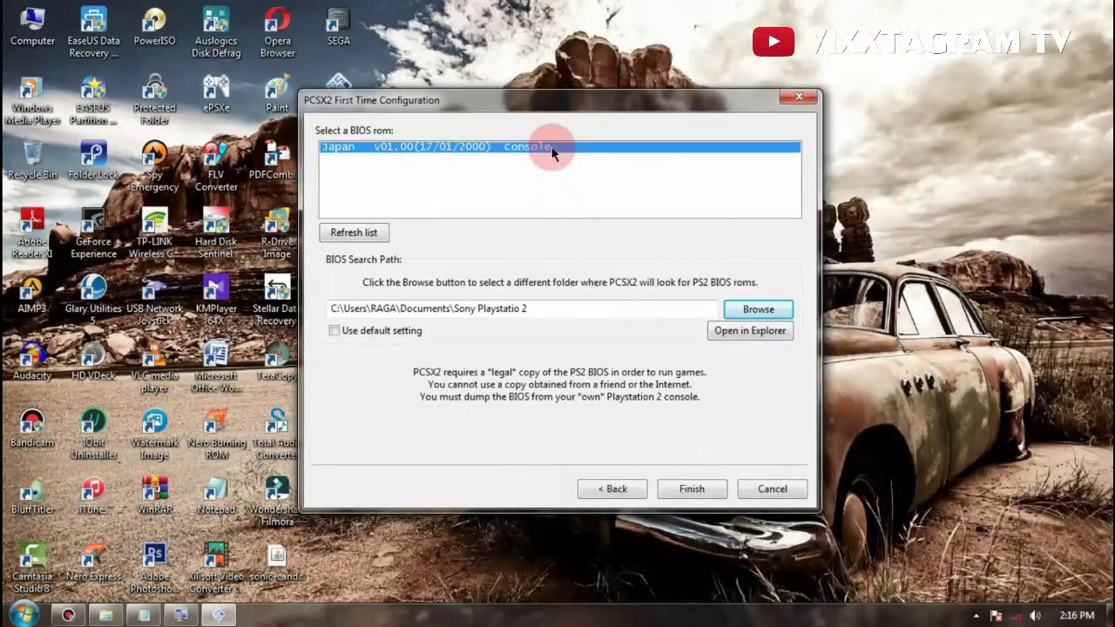
key("Return")
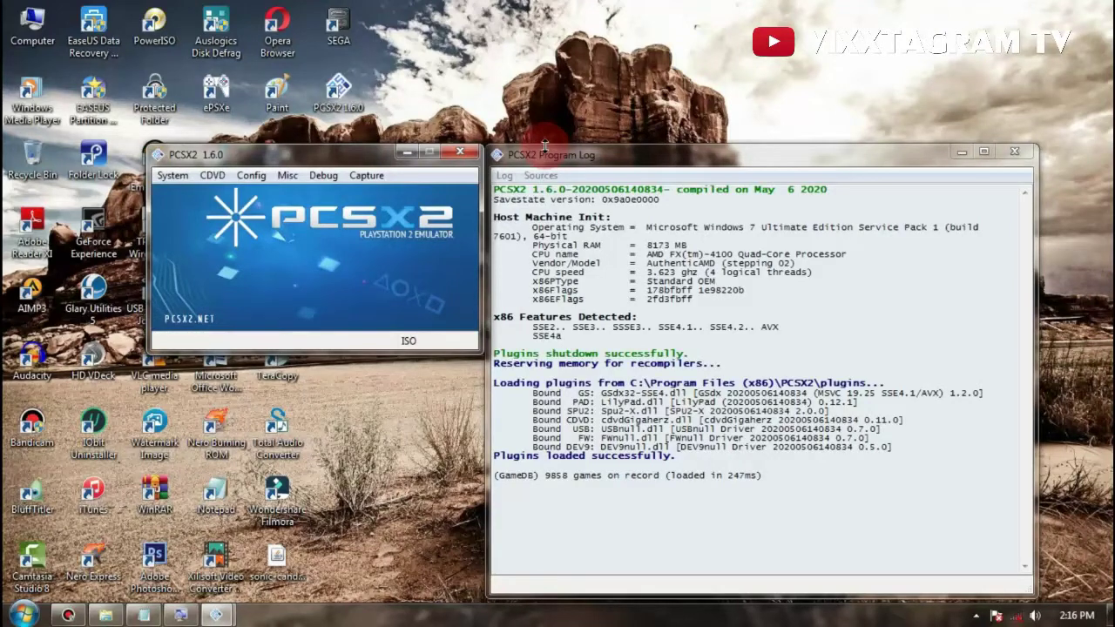
Step: Close the PCSX2 program log and move the main emulator window to the middle of the desktop
left_click(1014, 153)
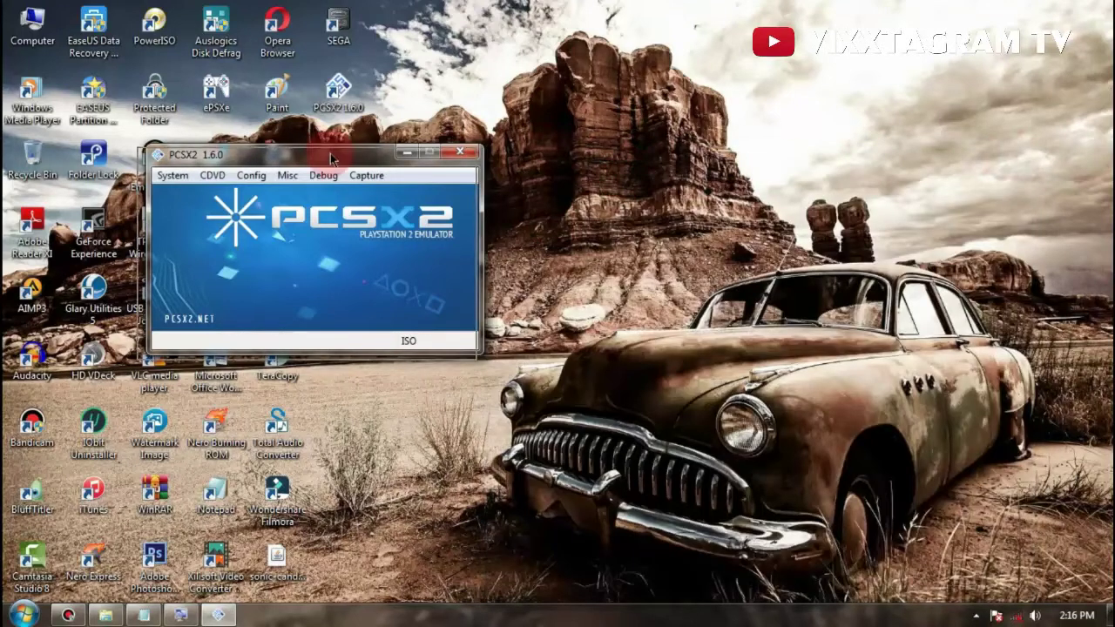
left_click_drag(361, 159, 589, 236)
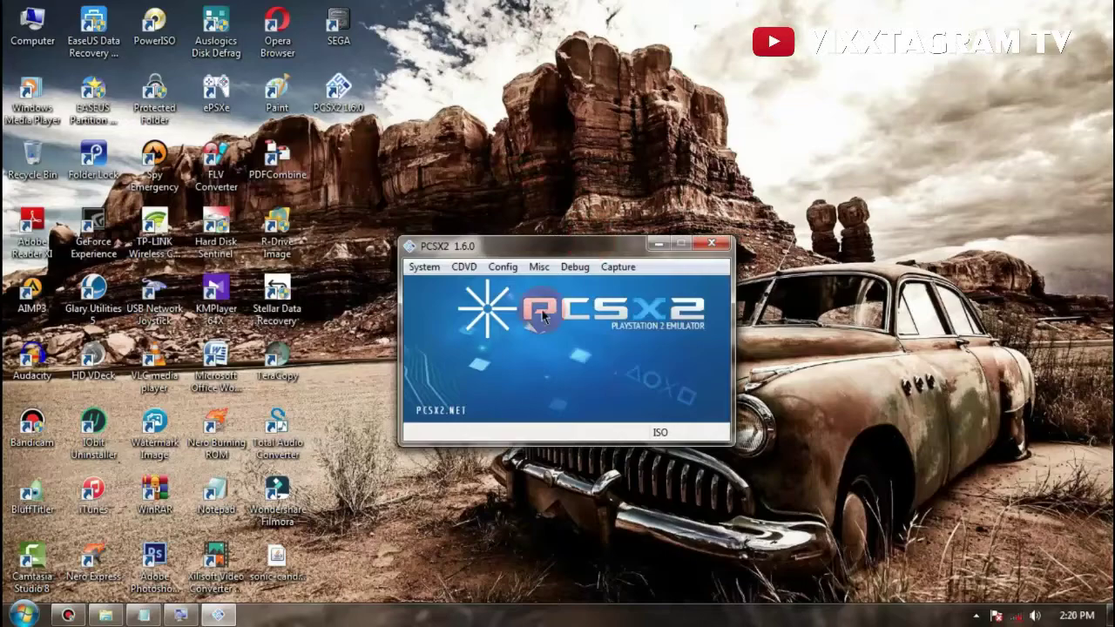
Step: In the emulation settings, set the GS Window aspect ratio to Fit to Window/Screen
left_click(502, 267)
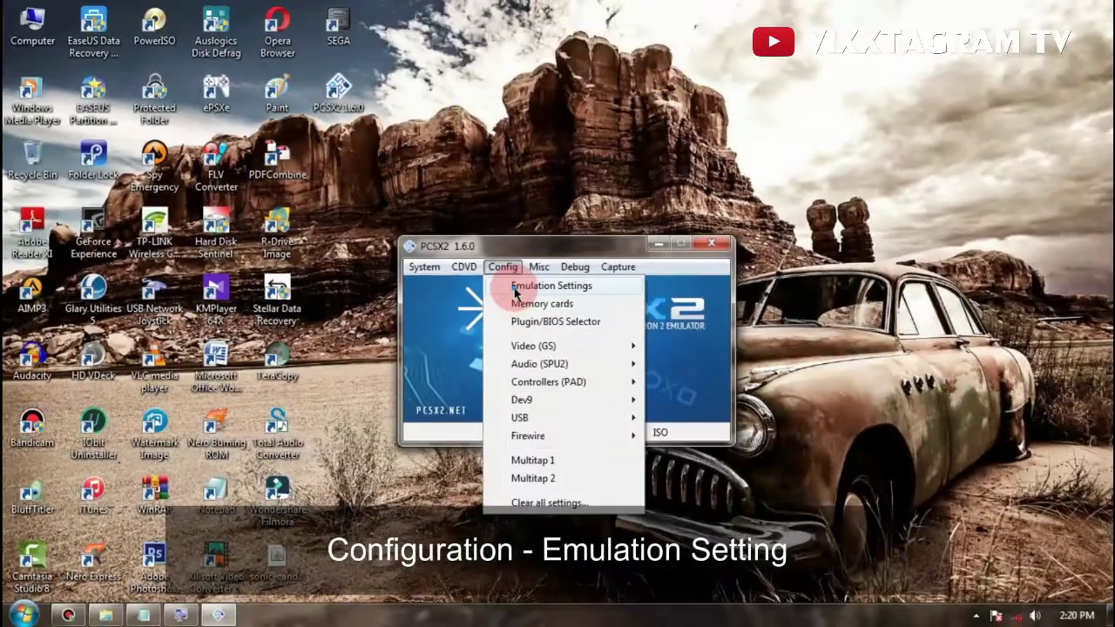
left_click(515, 292)
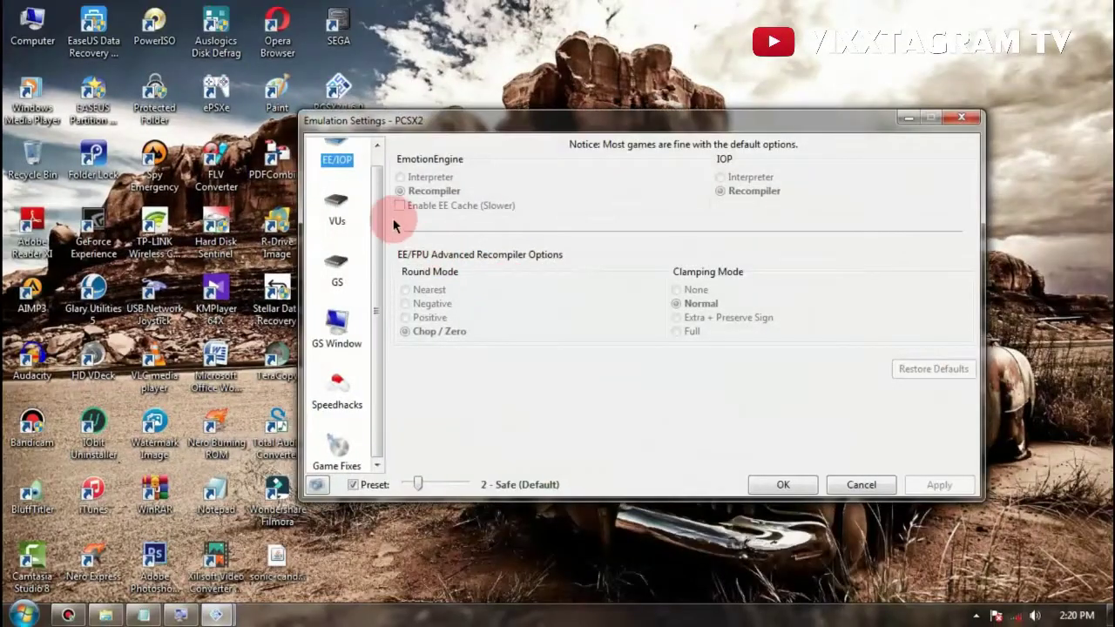
left_click_drag(377, 208, 376, 175)
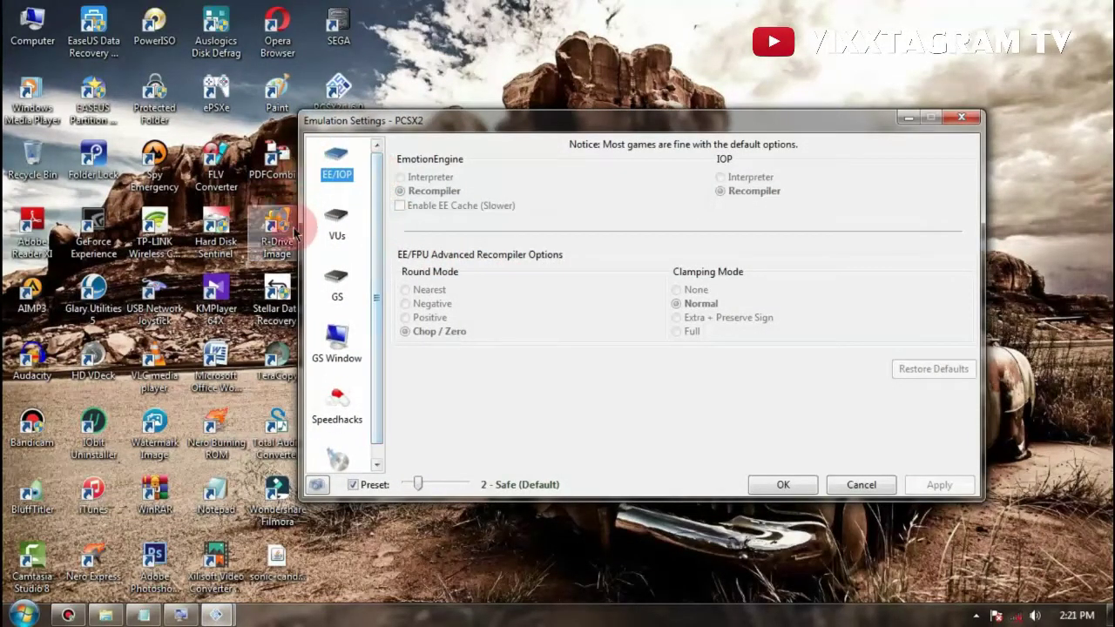
left_click(342, 184)
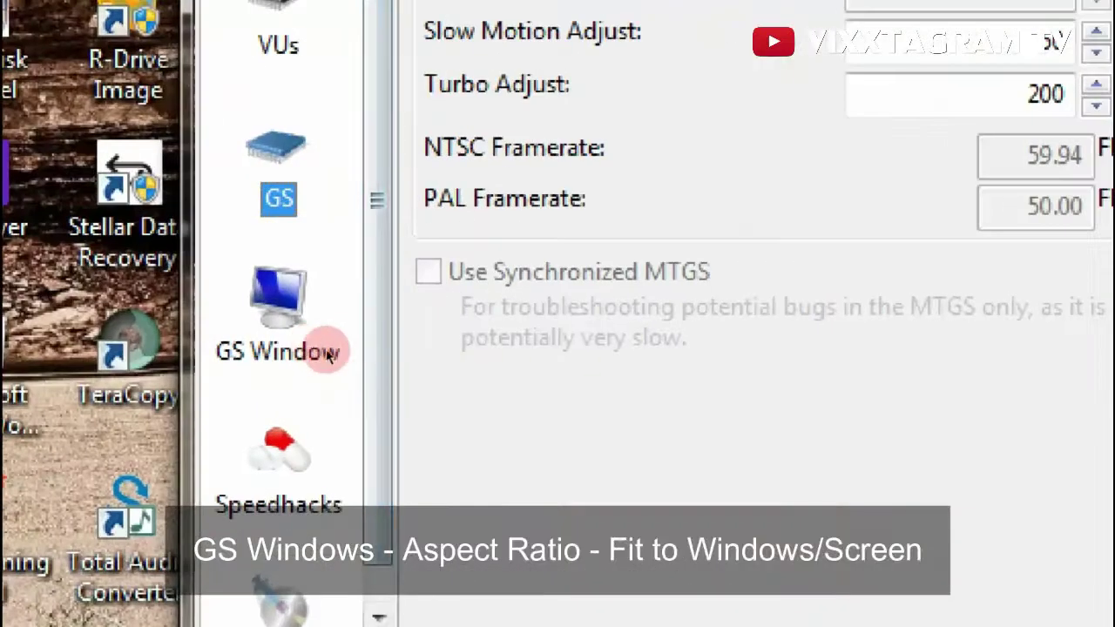
left_click(357, 360)
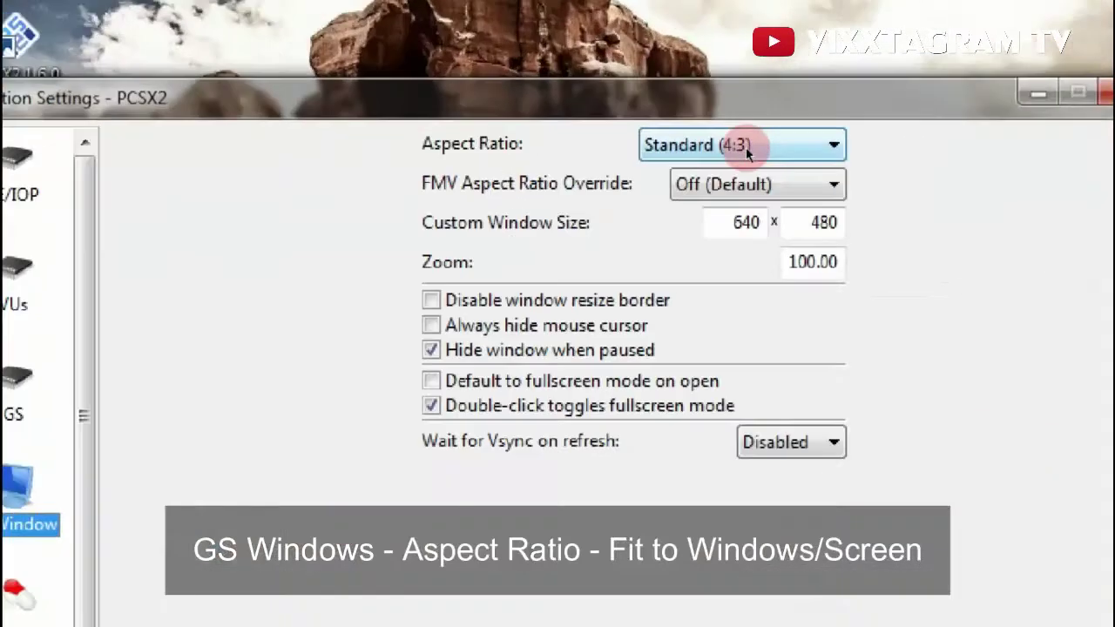
left_click(745, 147)
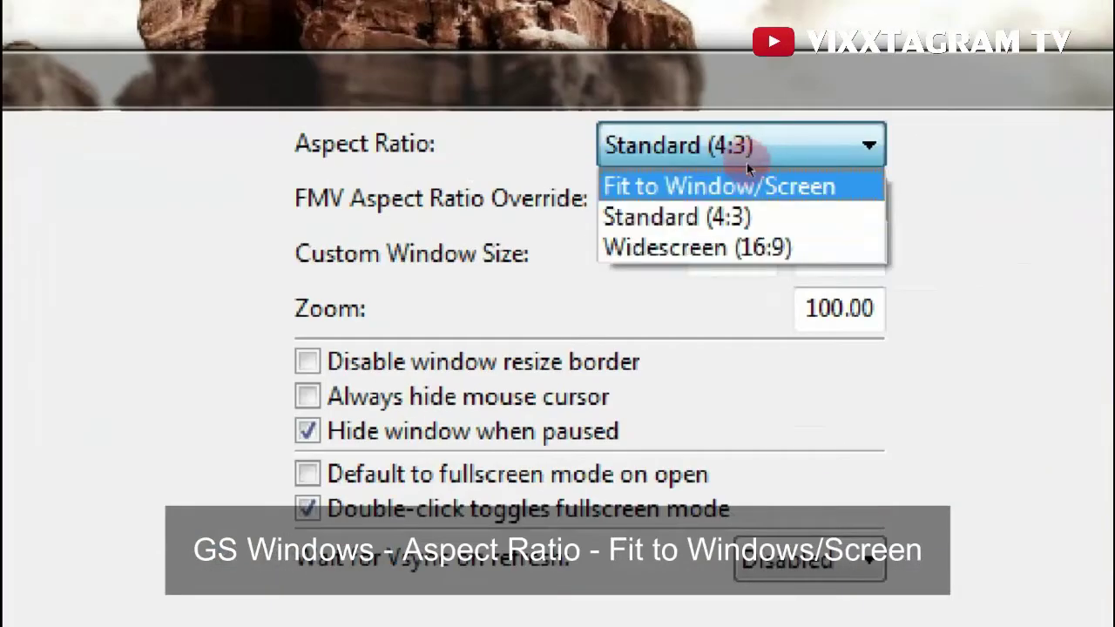
left_click(746, 179)
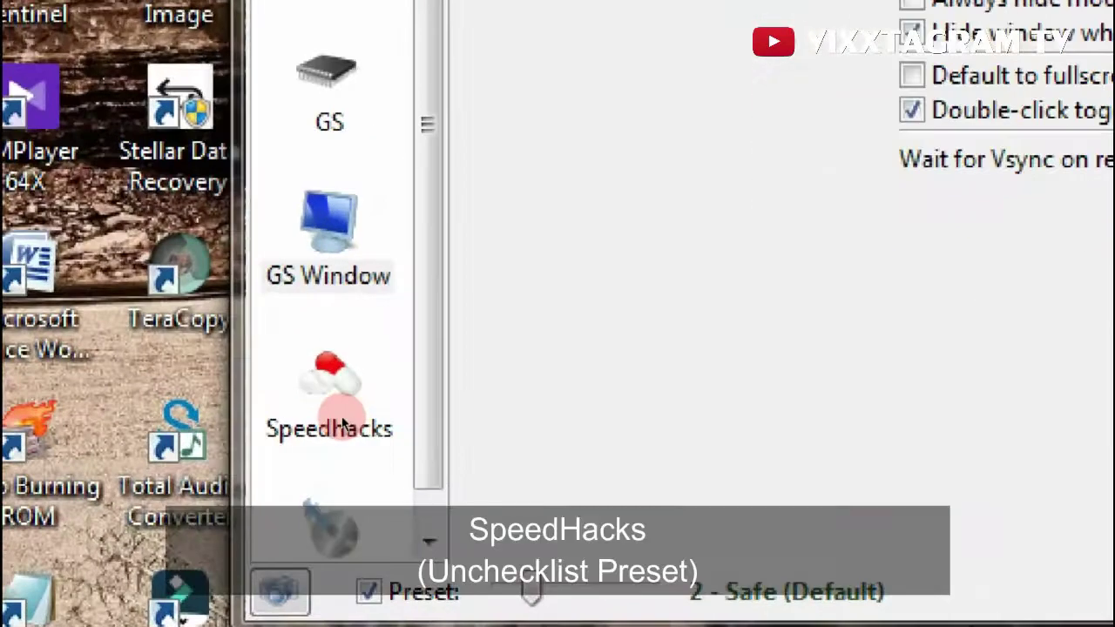
Step: Turn off the emulation preset so that the Speedhacks can be adjusted manually
left_click(341, 423)
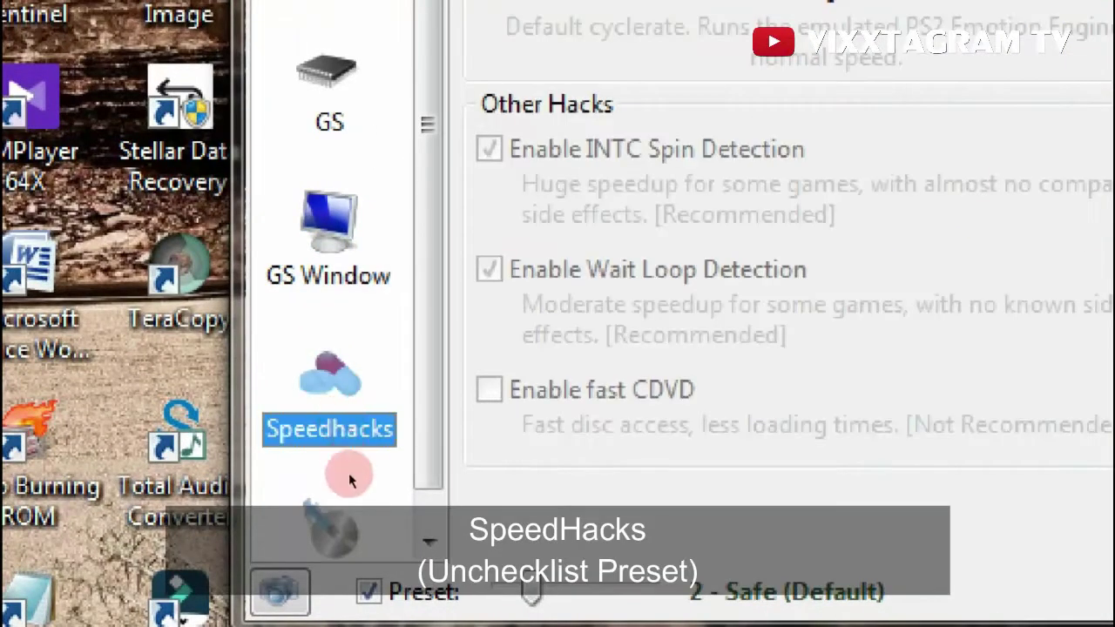
left_click(369, 593)
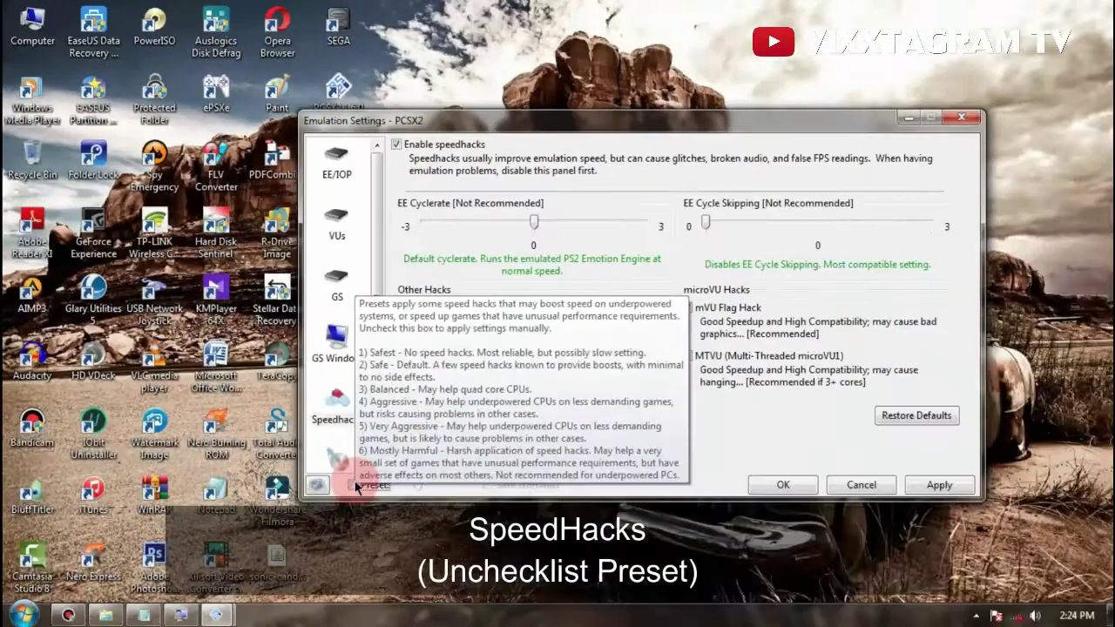
Step: Set the EE Cyclerate speedhack to -2 and EE Cycle Skipping to 3
left_click(803, 304)
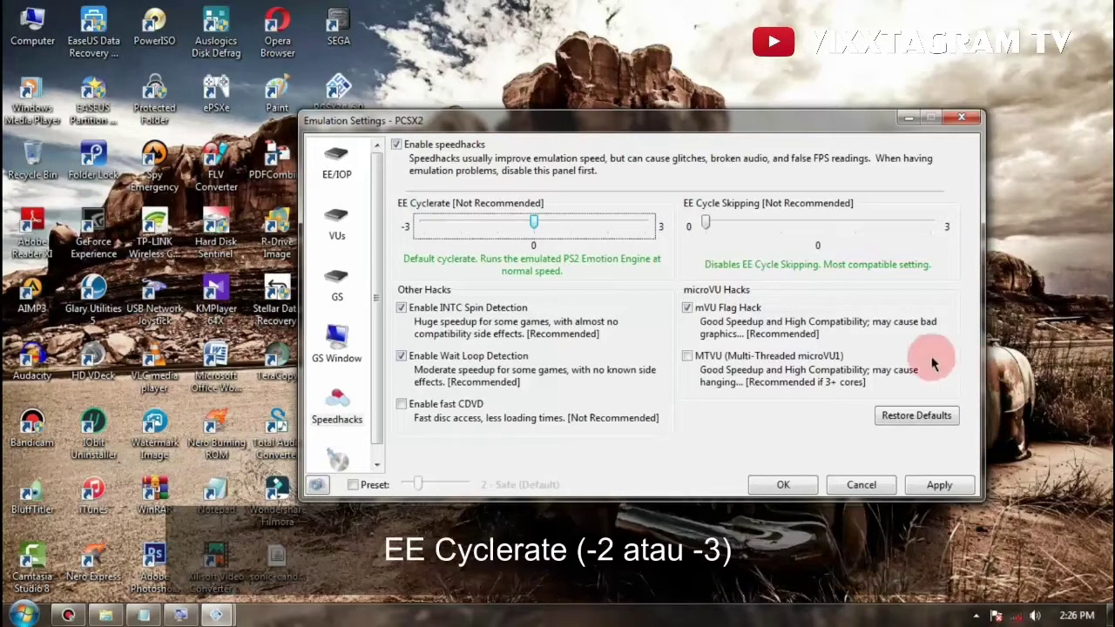
left_click(462, 228)
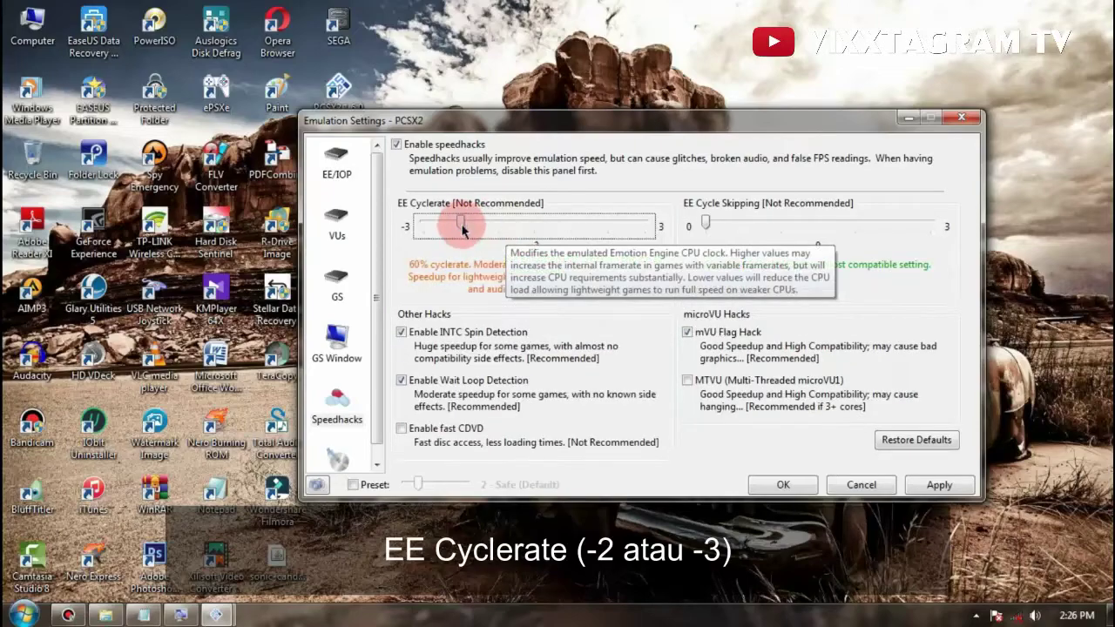
left_click(461, 228)
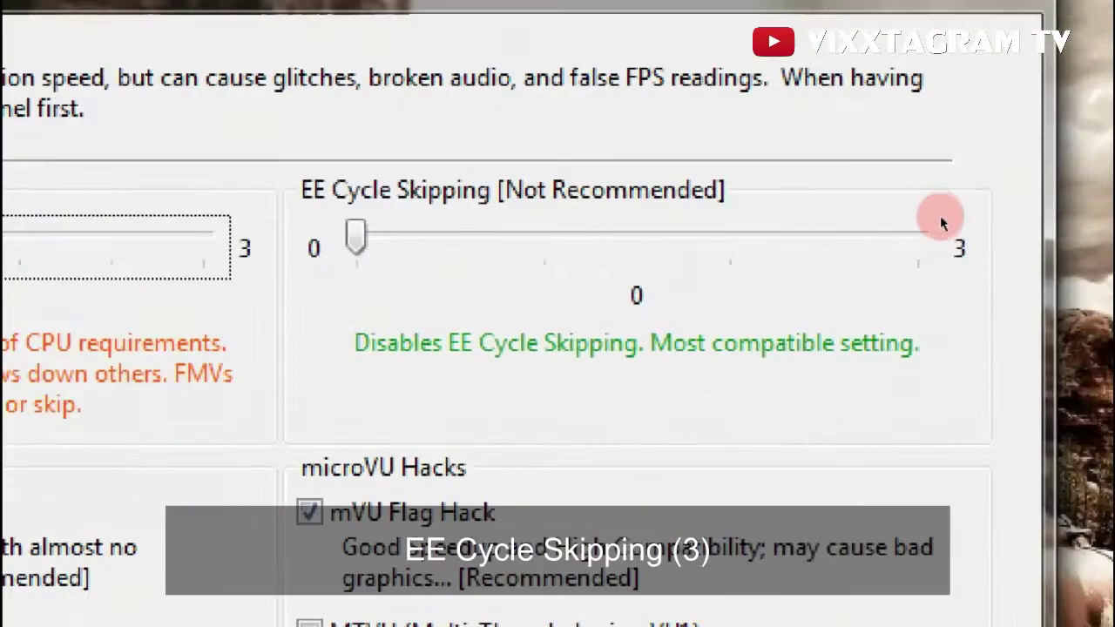
left_click(936, 223)
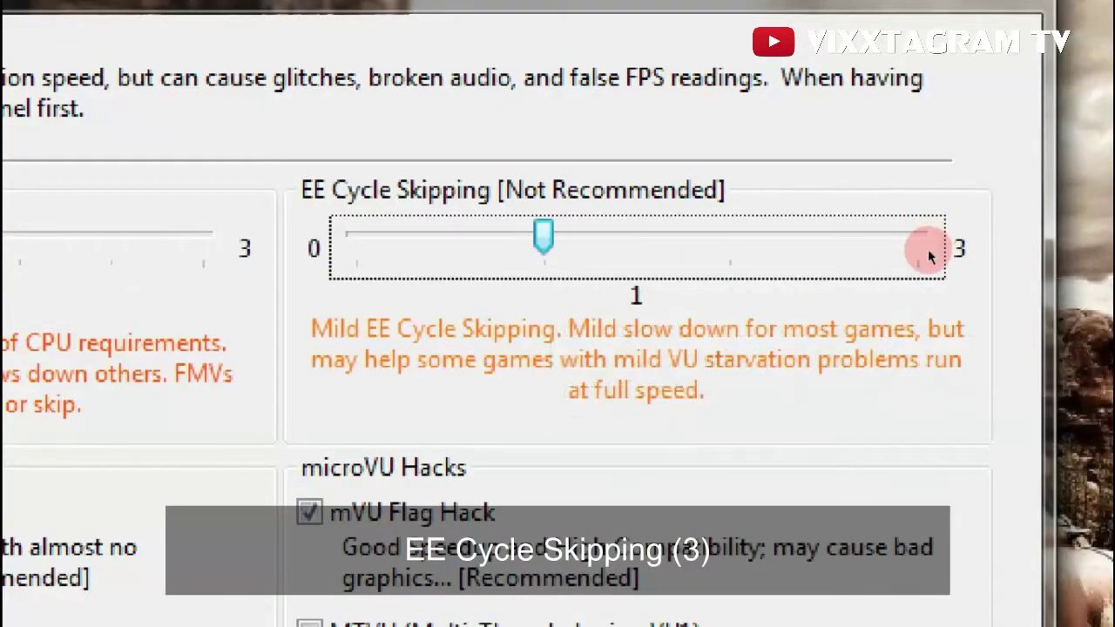
left_click(926, 232)
left_click(929, 235)
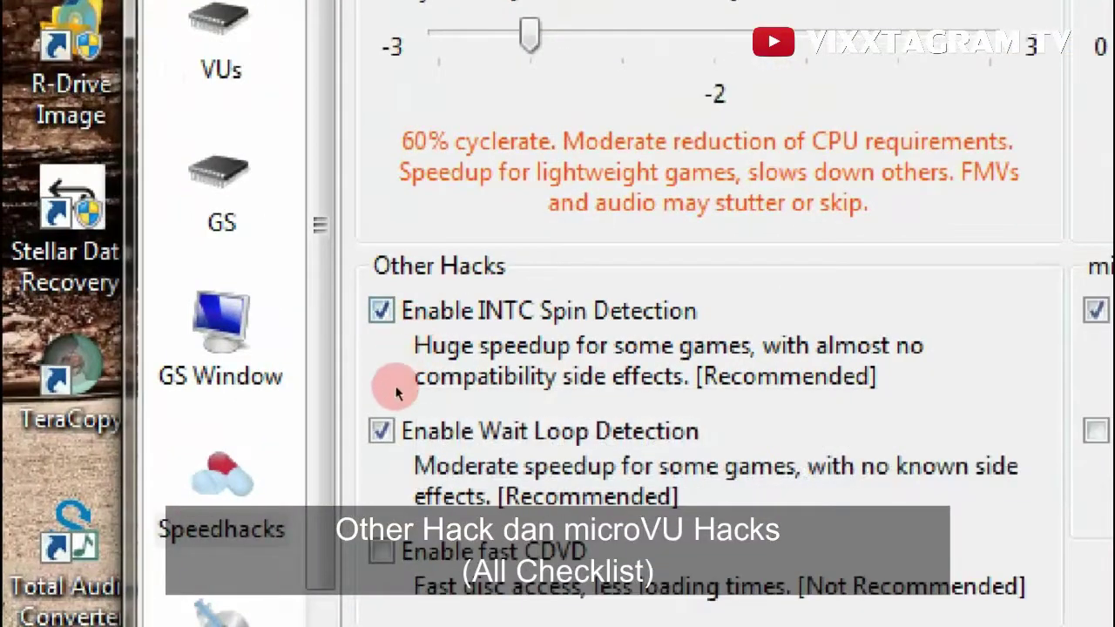
Step: Enable the fast CDVD and MTVU (Multi-Threaded microVU1) speedhacks
left_click(381, 551)
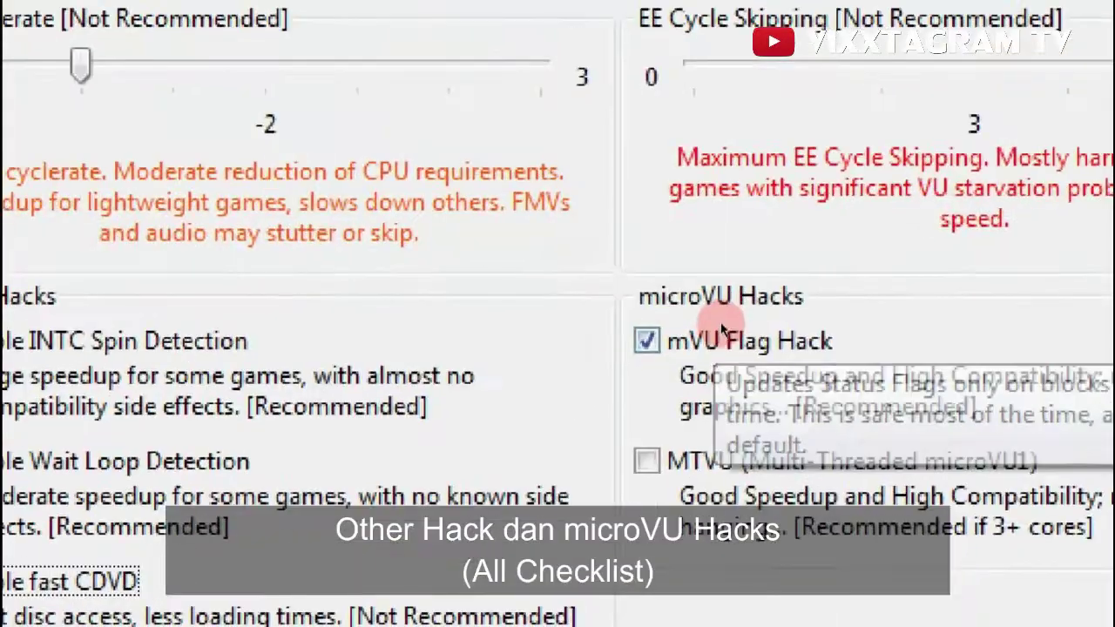
left_click(647, 461)
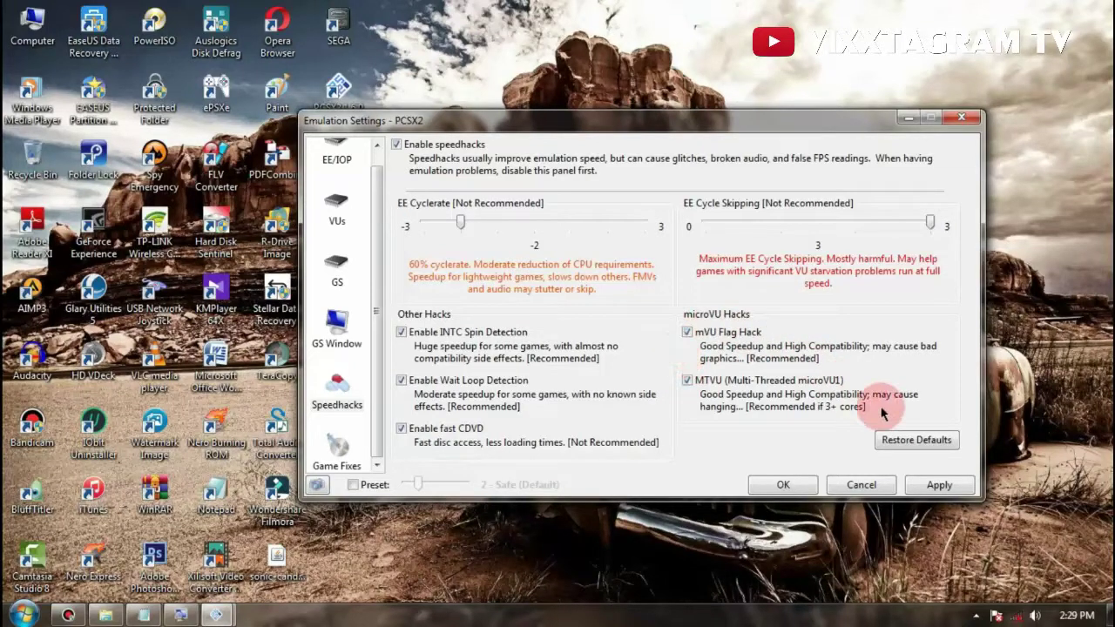
Step: Restore the default speedhack values, disable speedhacks entirely, and save the emulation settings
left_click(909, 439)
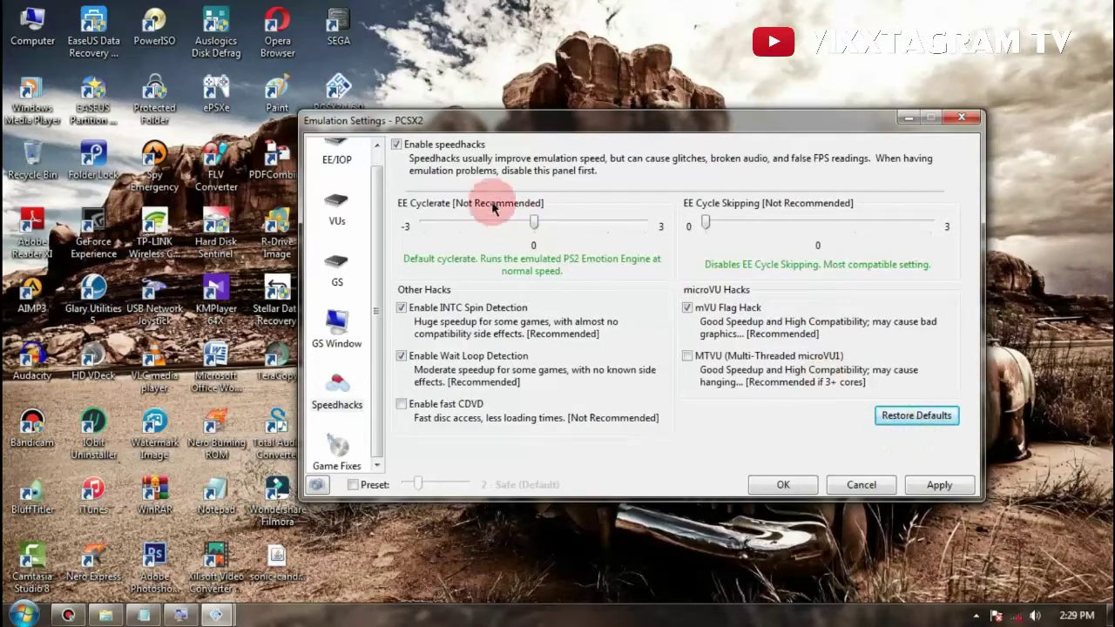
left_click(396, 145)
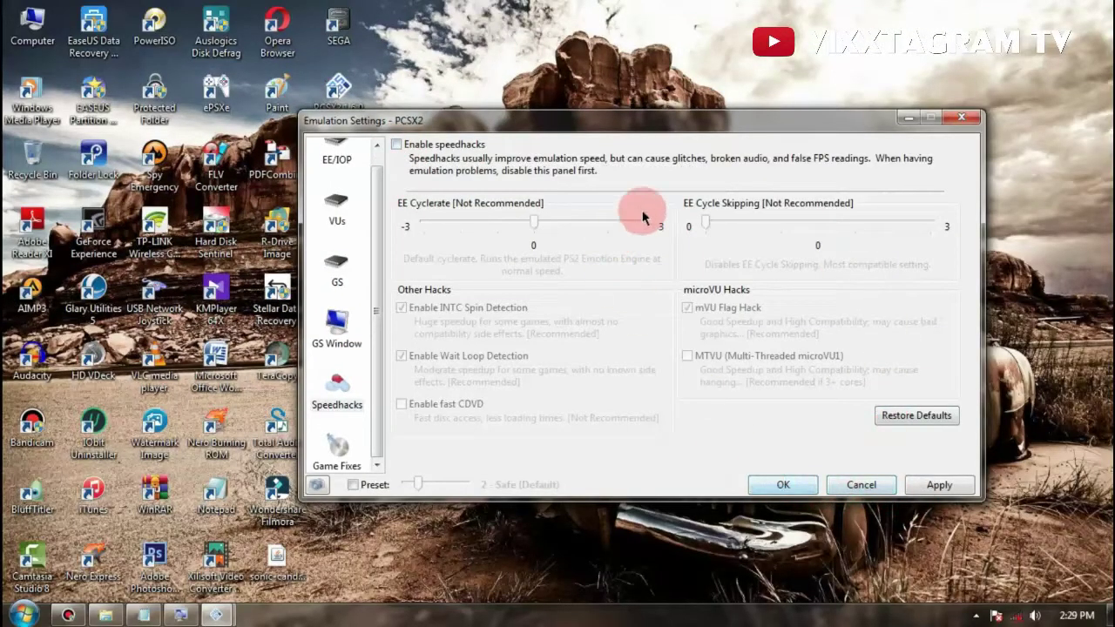
left_click(934, 483)
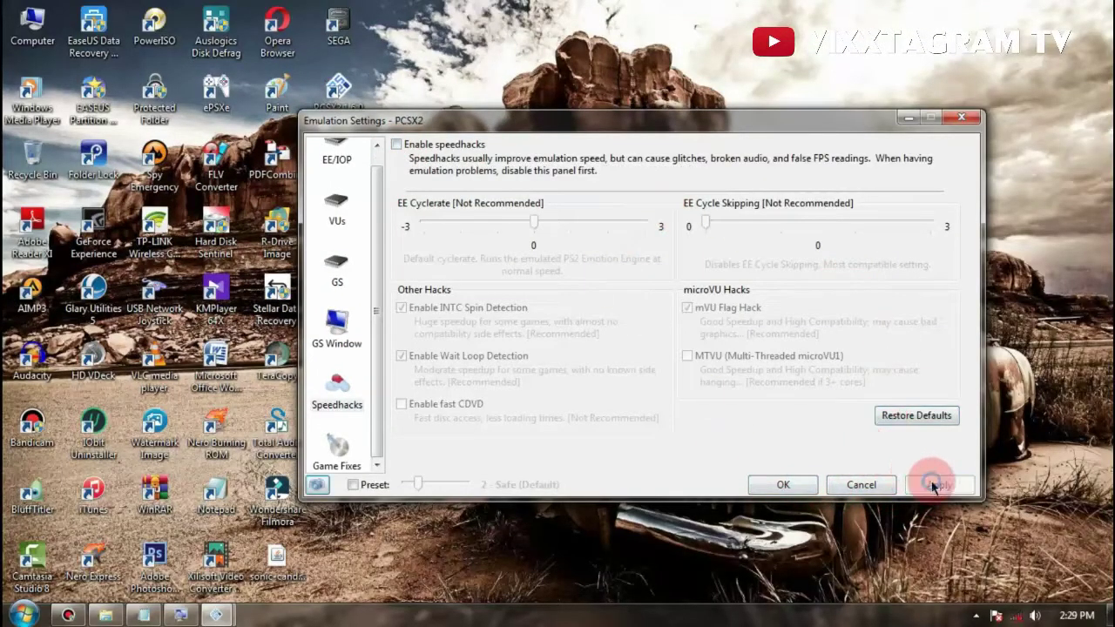
left_click(783, 485)
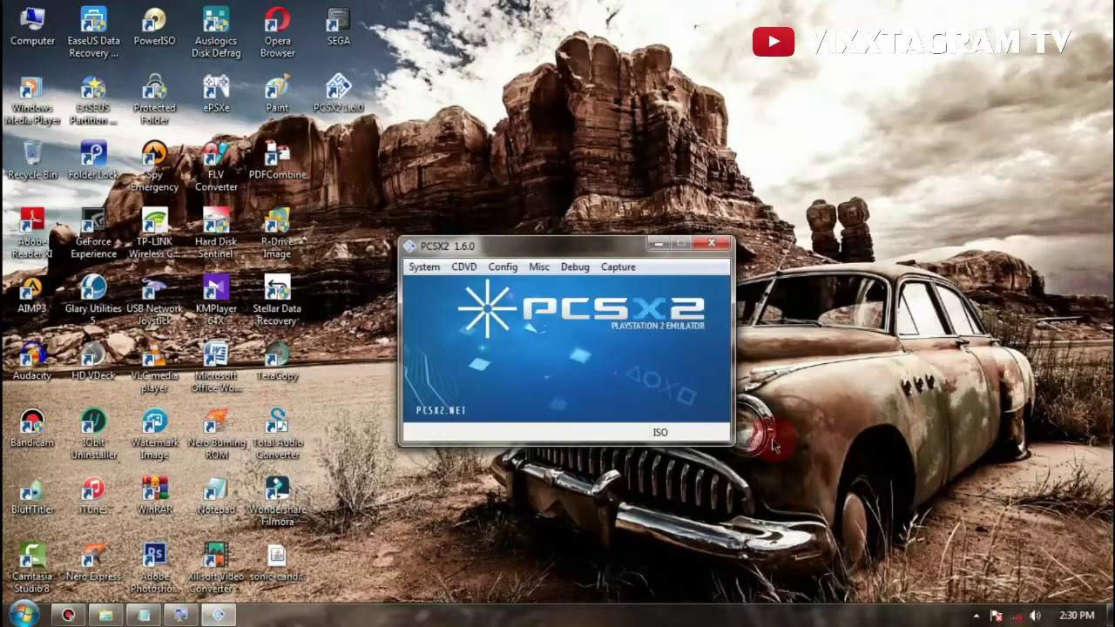
Step: In the video (GS) plugin settings, set the renderer to Direct3D 11 (Hardware) and the adapter to NVIDIA GeForce GT 430
left_click(501, 268)
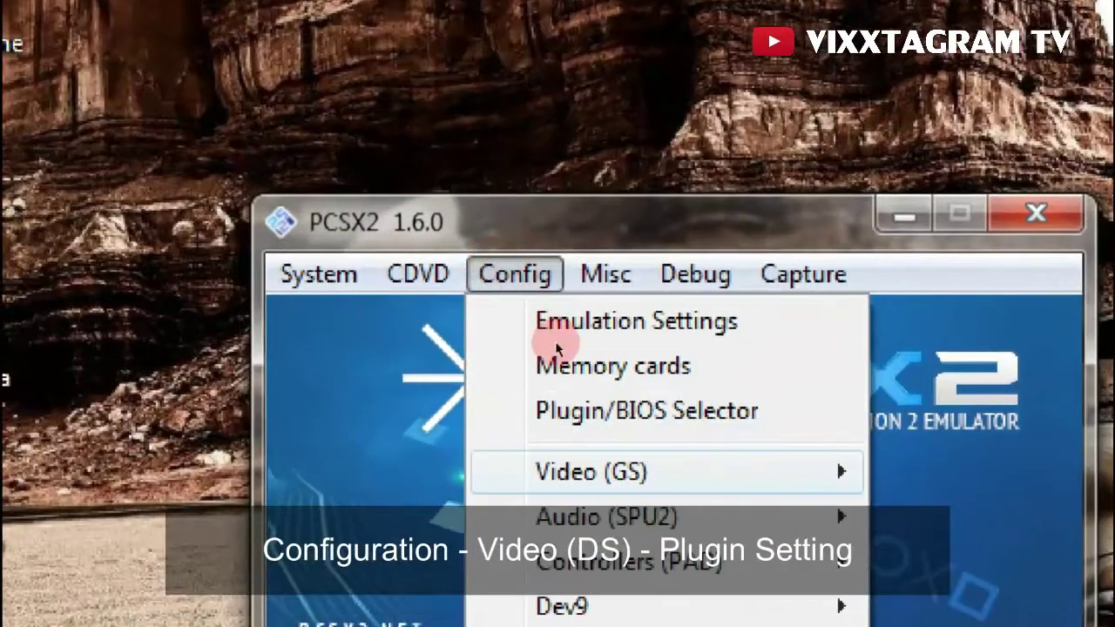
mouse_move(560, 347)
left_click(704, 414)
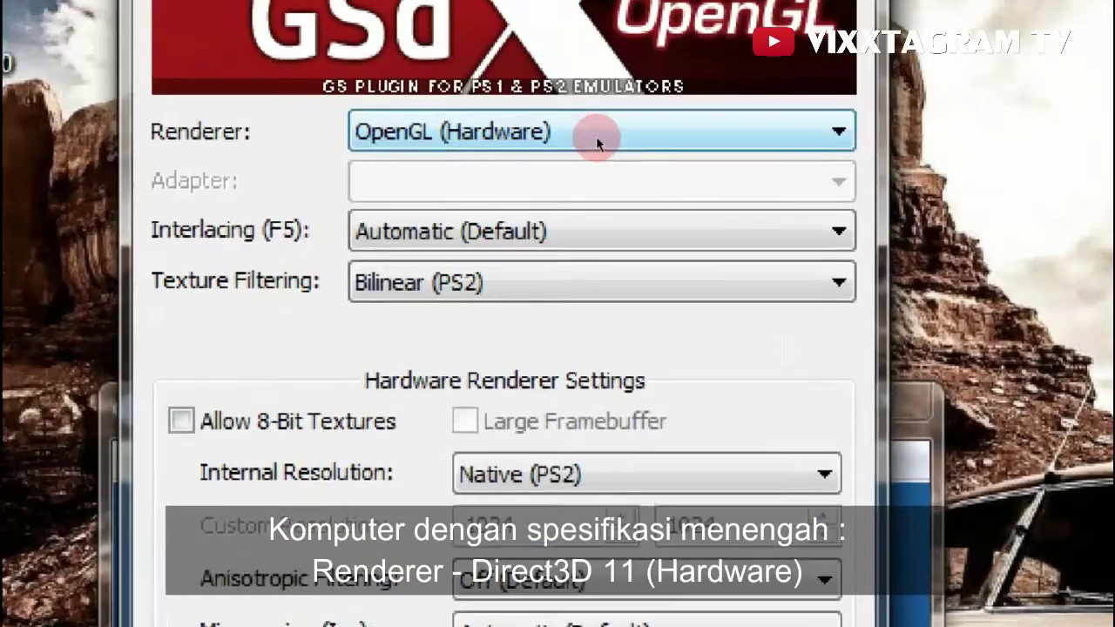
left_click(595, 136)
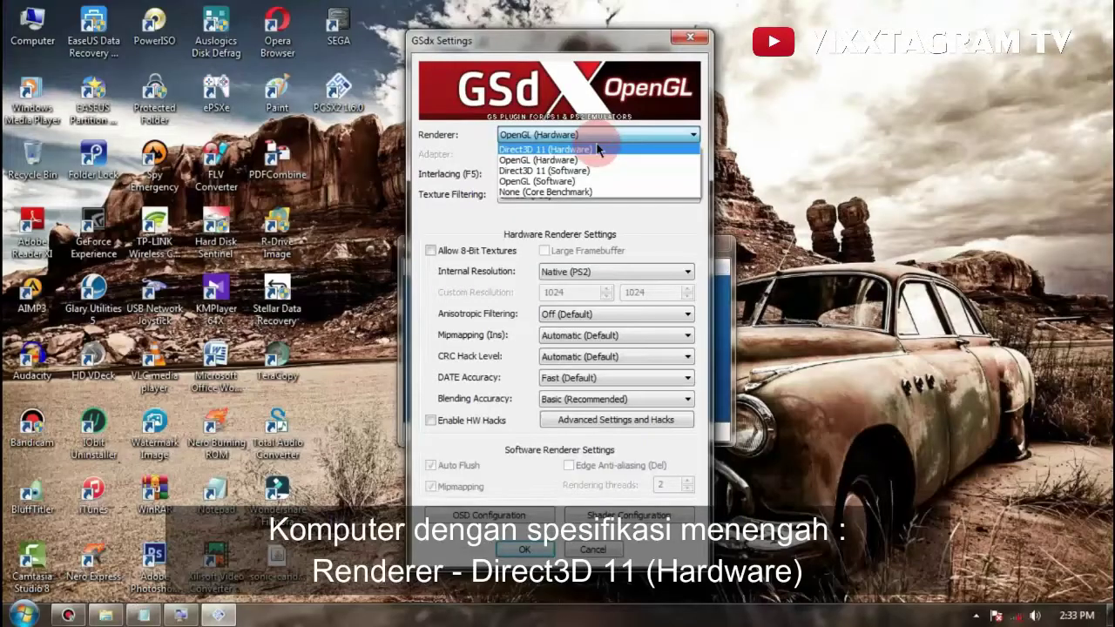
left_click(597, 150)
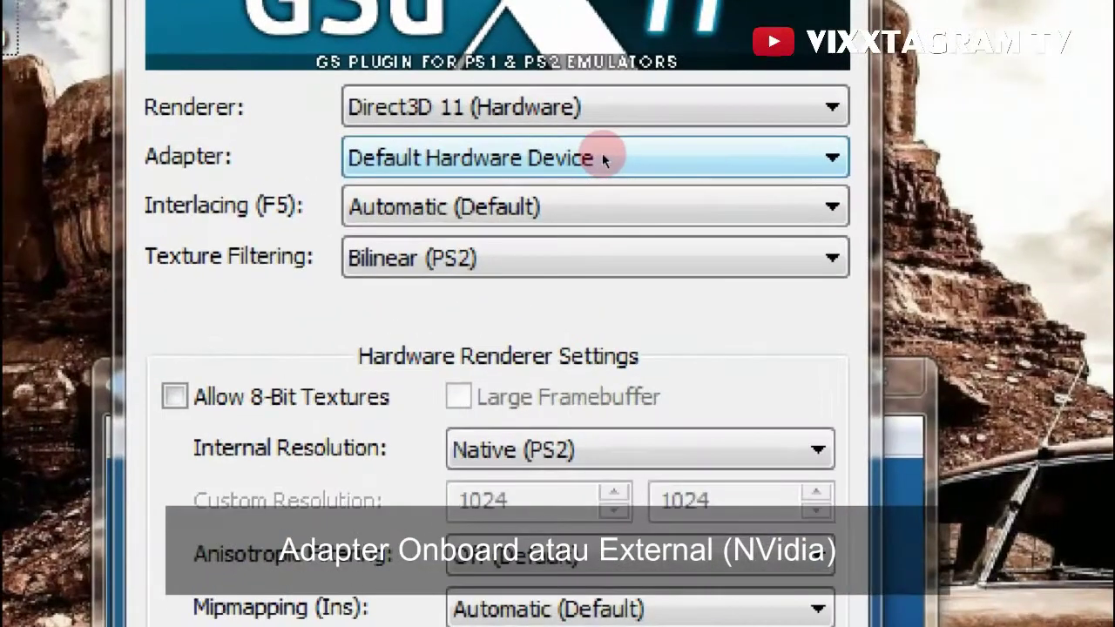
left_click(604, 159)
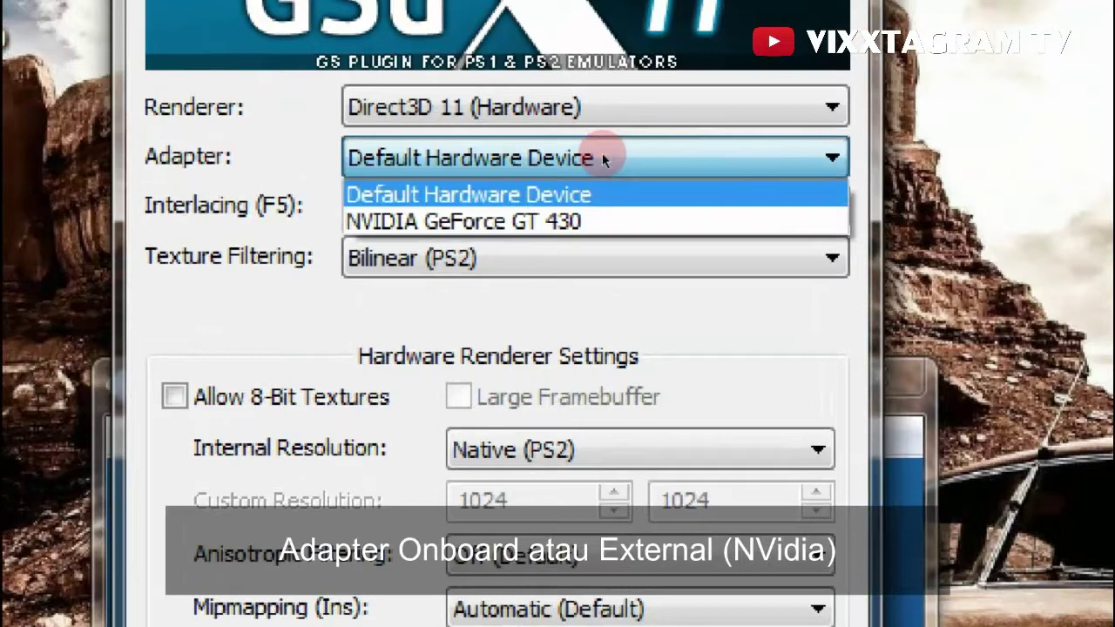
key("Down")
key("Return")
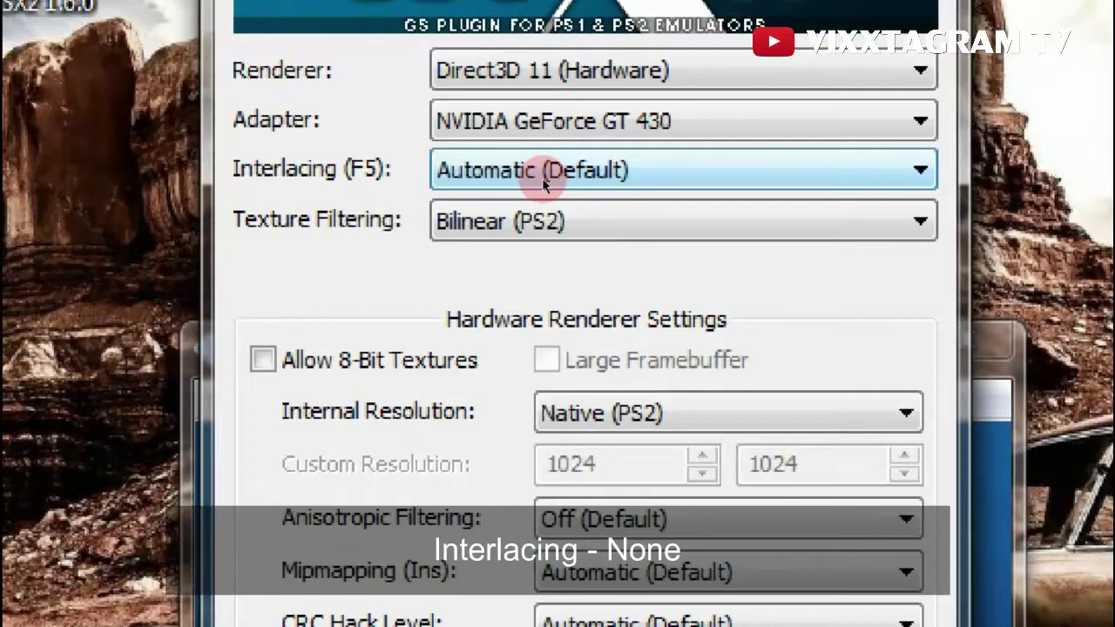
Step: Set interlacing to None and the internal resolution to 2x Native (~720p)
left_click(542, 179)
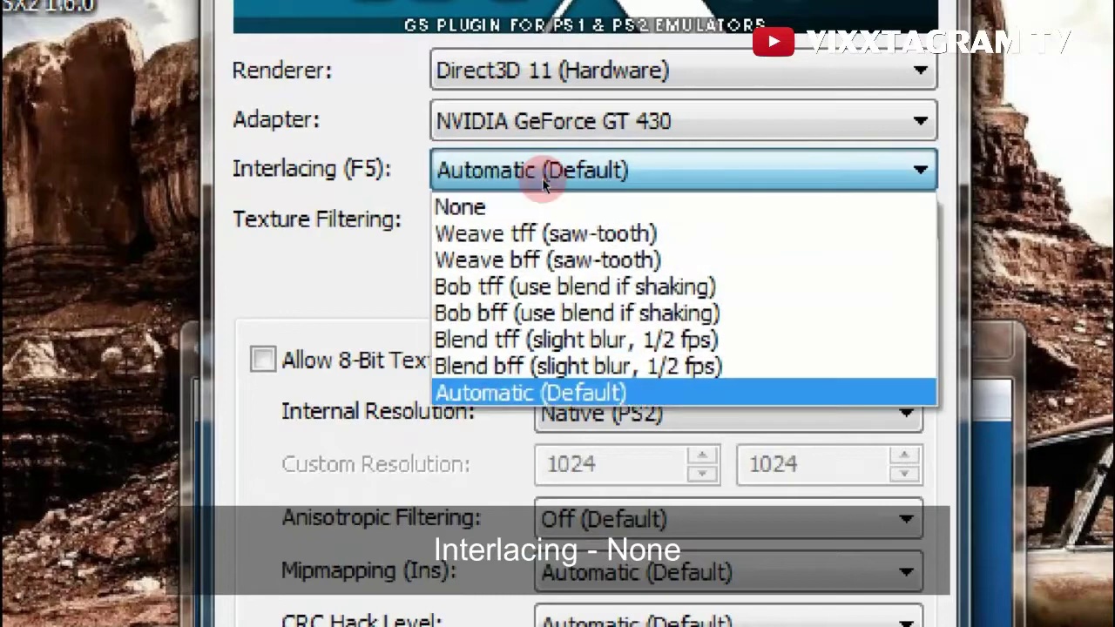
left_click(542, 207)
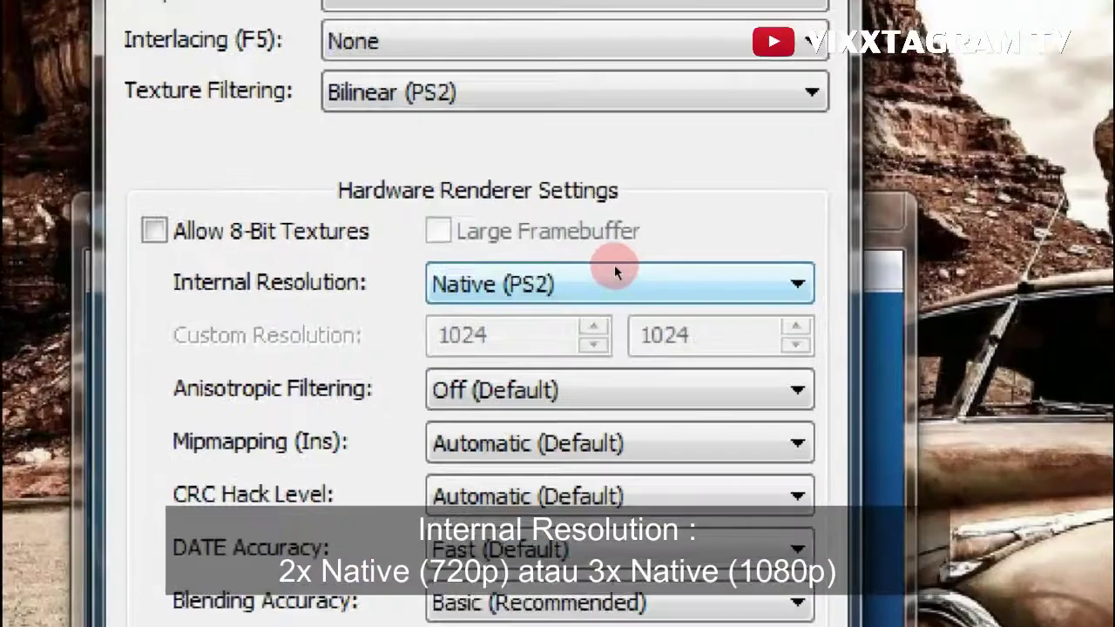
left_click(614, 268)
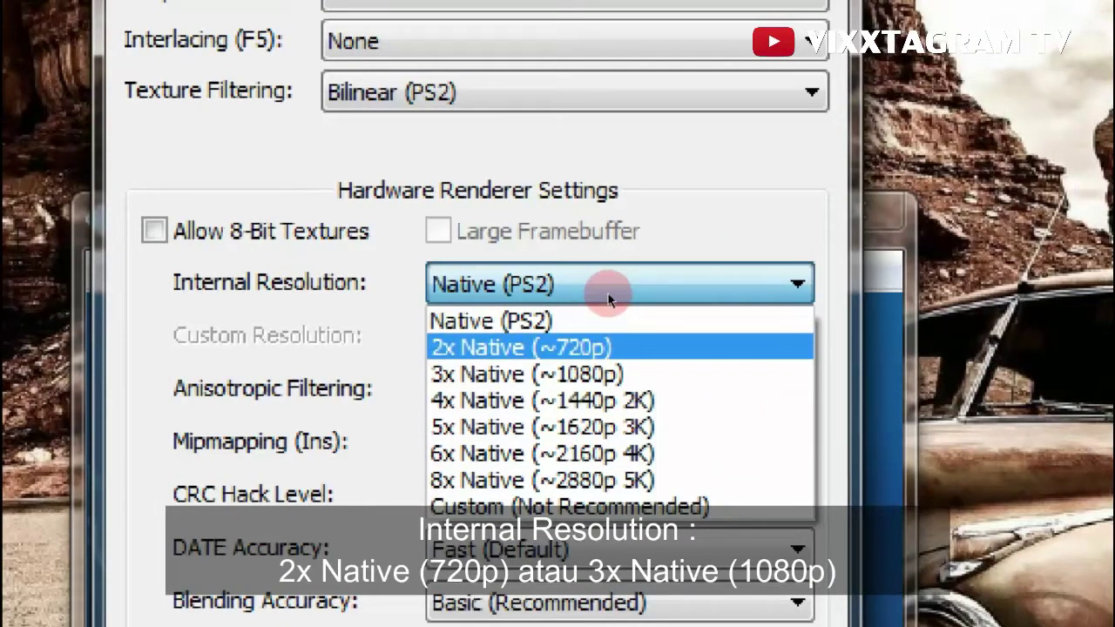
left_click(607, 292)
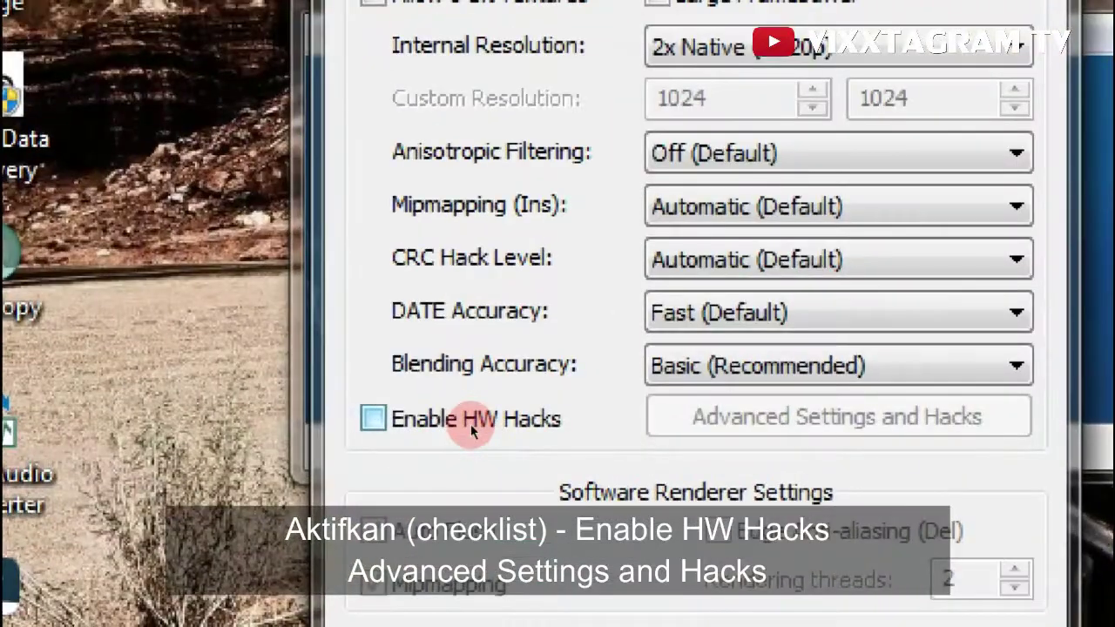
Step: Enable HW Hacks and set both Skipdraw Range values to 1 in the advanced settings and hacks
left_click(470, 423)
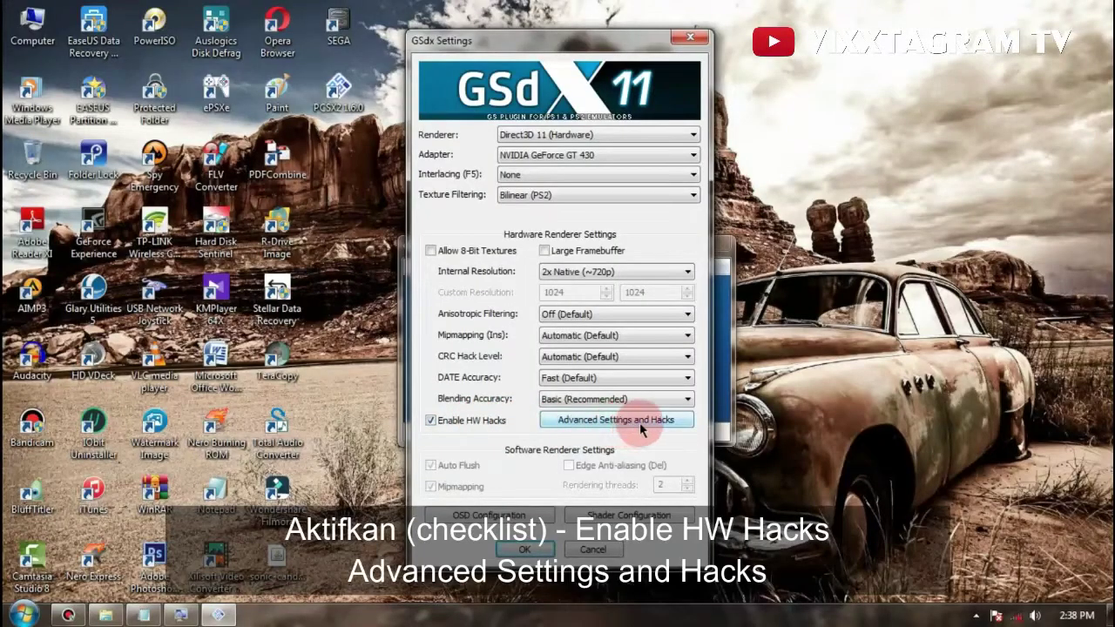
left_click(639, 422)
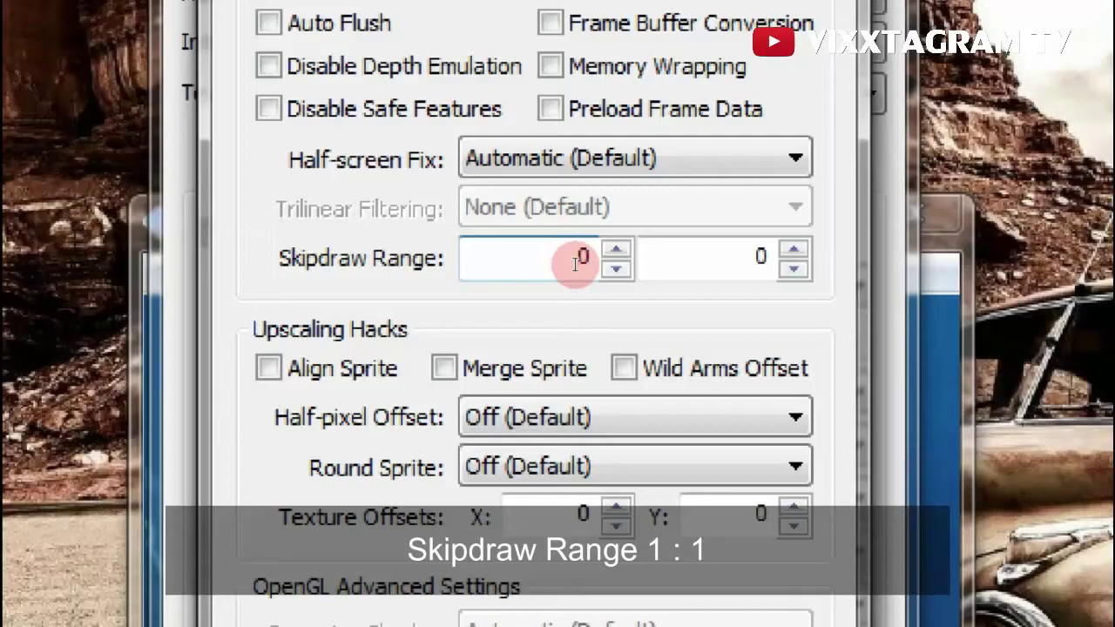
type("1")
key("Delete")
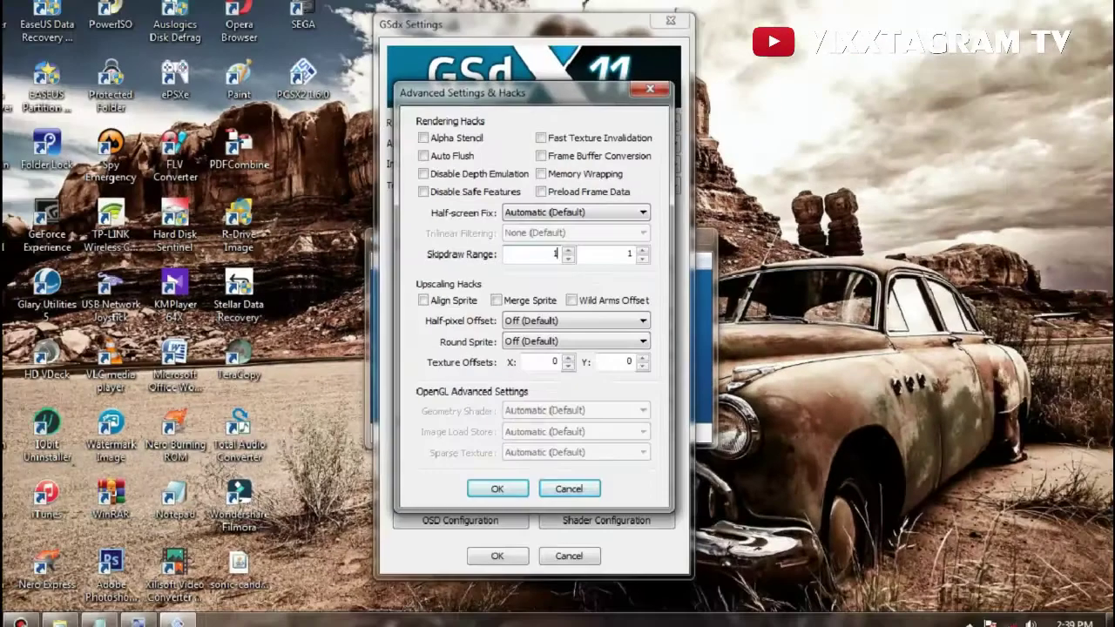
left_click(586, 487)
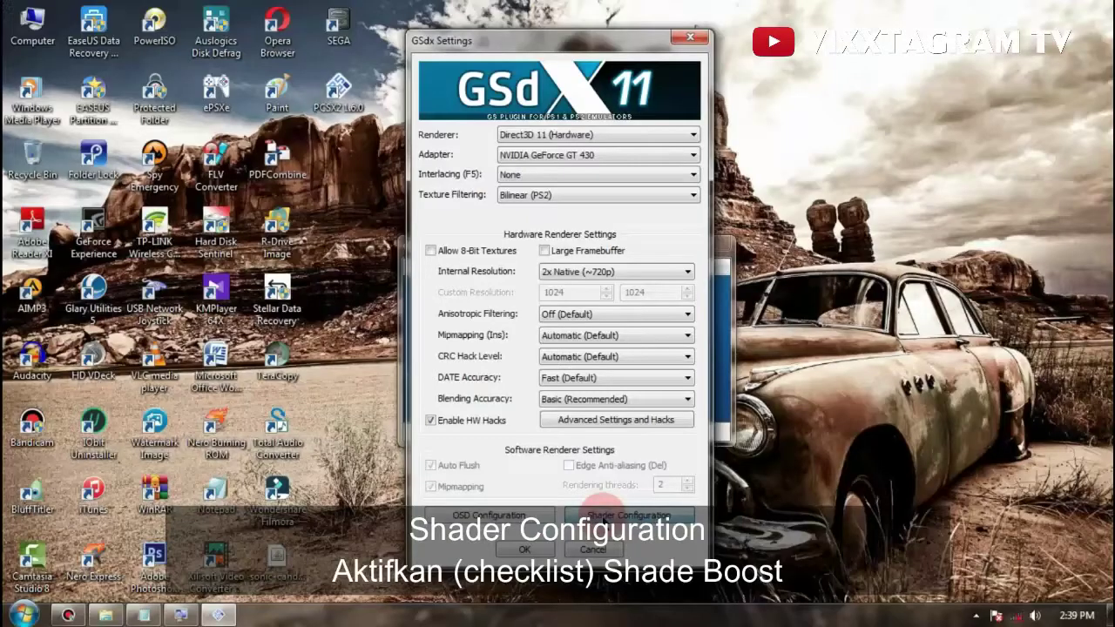
Step: Enable Shade Boost in the shader configuration and set its brightness to 55
left_click(601, 514)
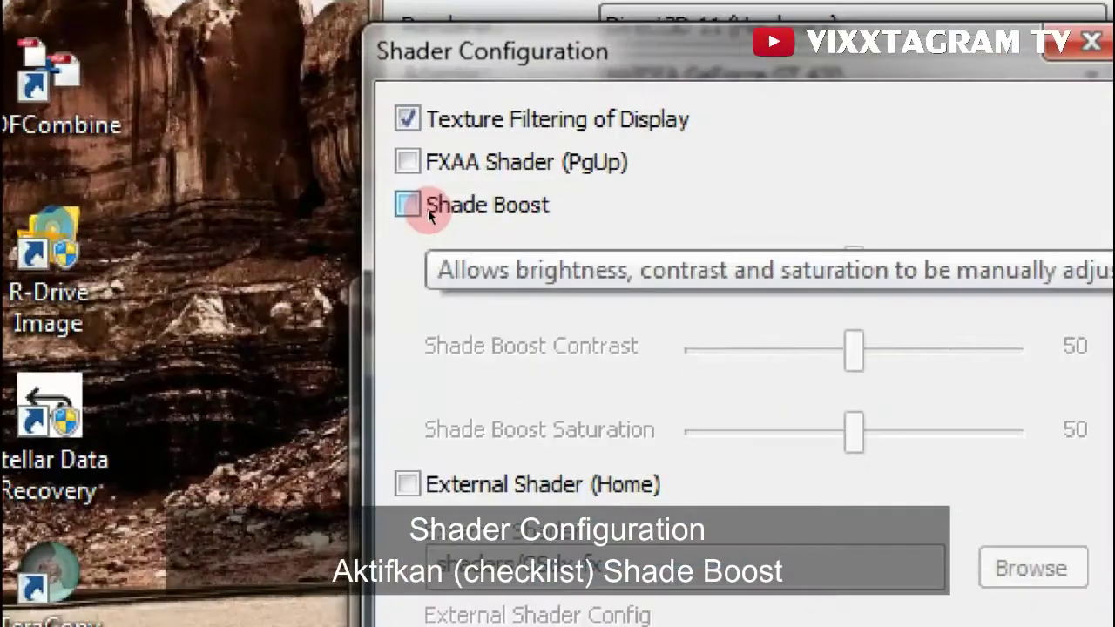
left_click(425, 210)
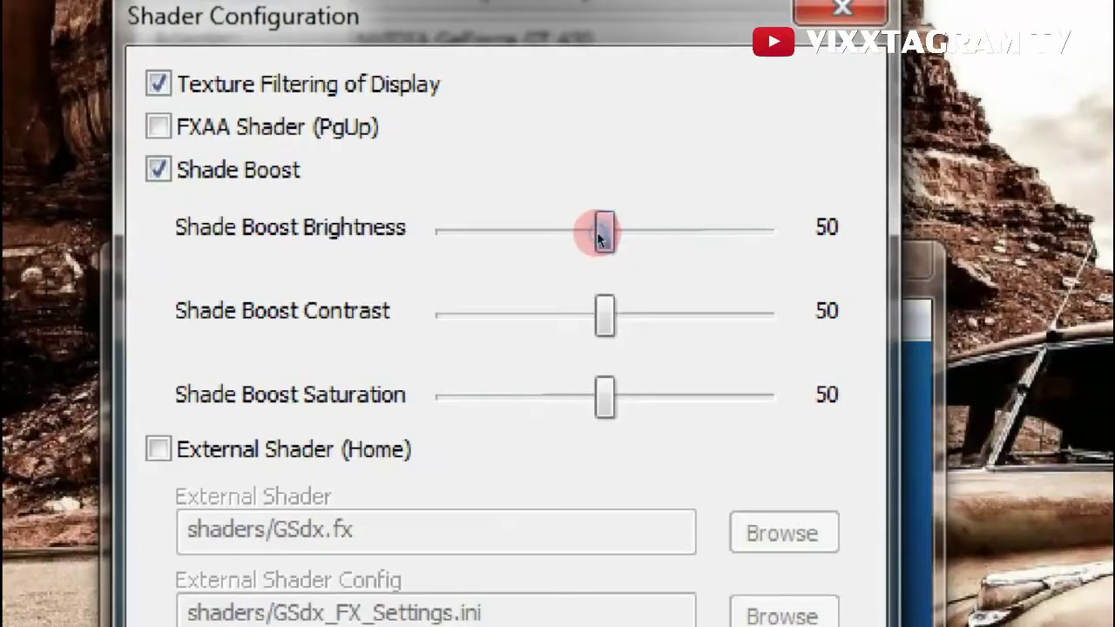
scroll(597, 232, "down", 1)
scroll(601, 234, "down", 3)
scroll(607, 234, "up", 1)
Step: Set the Shade Boost contrast and saturation to 55 each, and save the shader and video plugin settings
key("Tab")
scroll(599, 263, "down", 3)
scroll(603, 268, "down", 3)
scroll(607, 268, "up", 2)
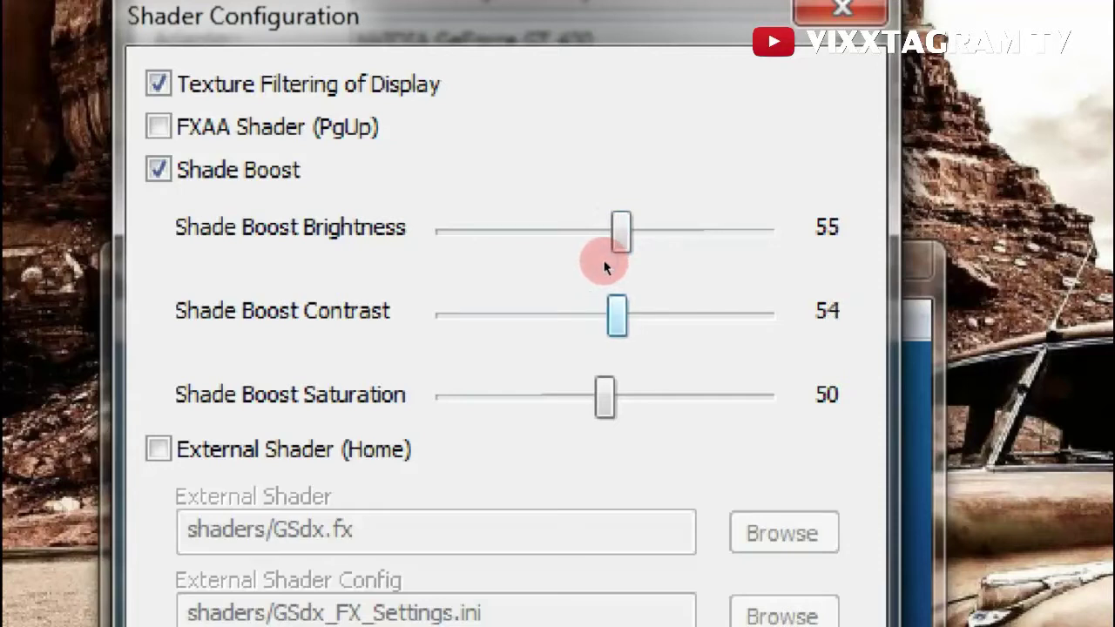
scroll(607, 268, "down", 1)
key("Tab")
scroll(601, 299, "down", 6)
scroll(607, 300, "up", 1)
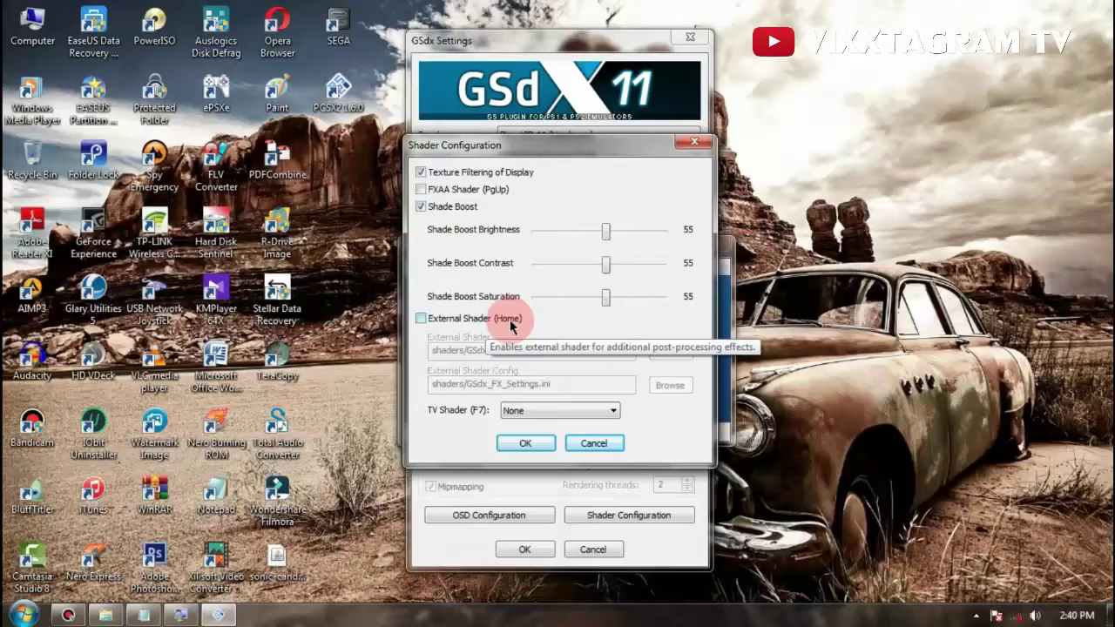
left_click(527, 444)
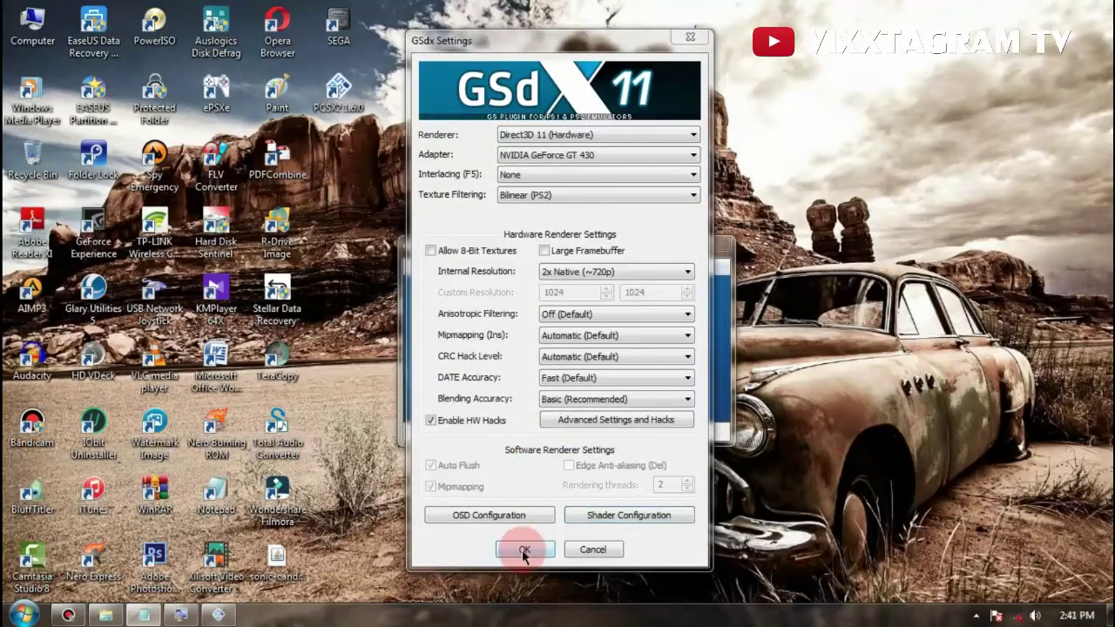
left_click(524, 548)
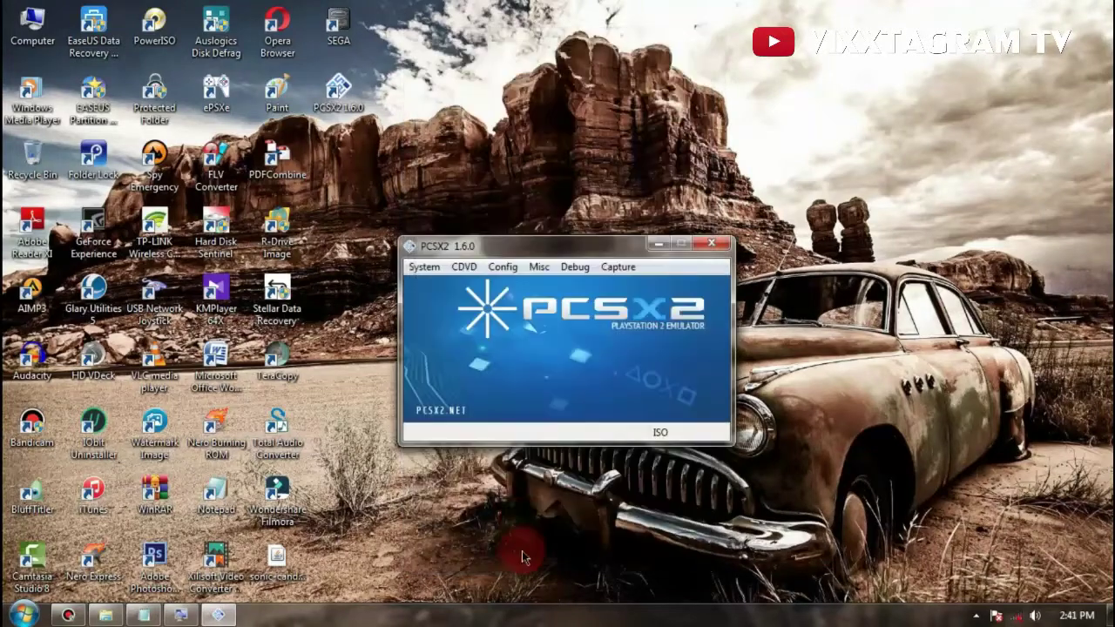
Step: In the LilyPad controller plugin settings, bind the L1, L2, R1 and R2 shoulder buttons for Pad 1
left_click(504, 269)
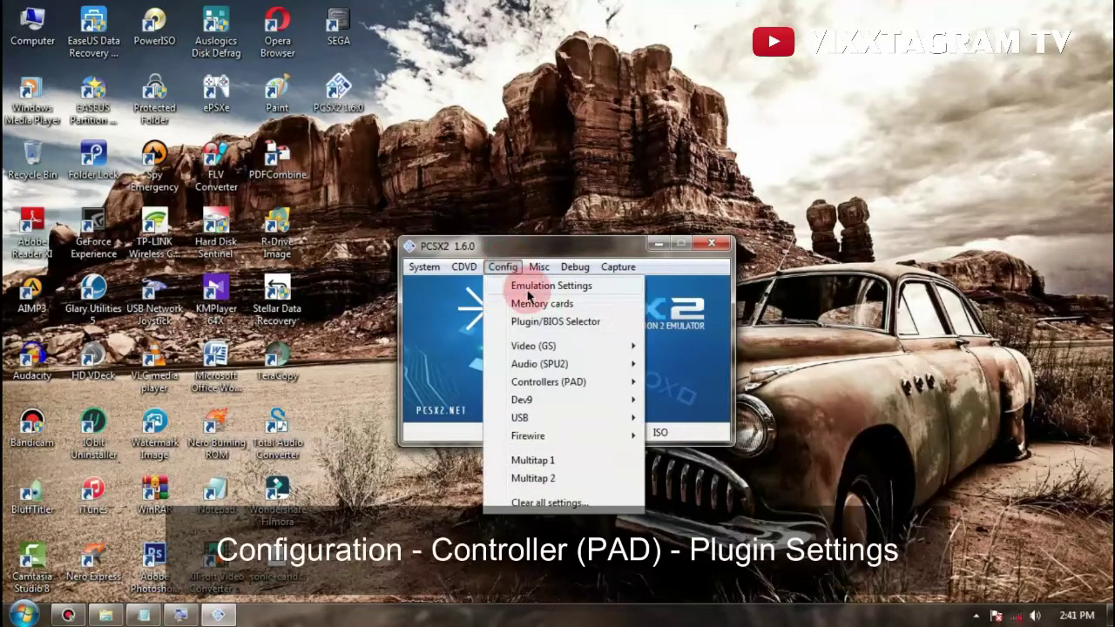
mouse_move(572, 385)
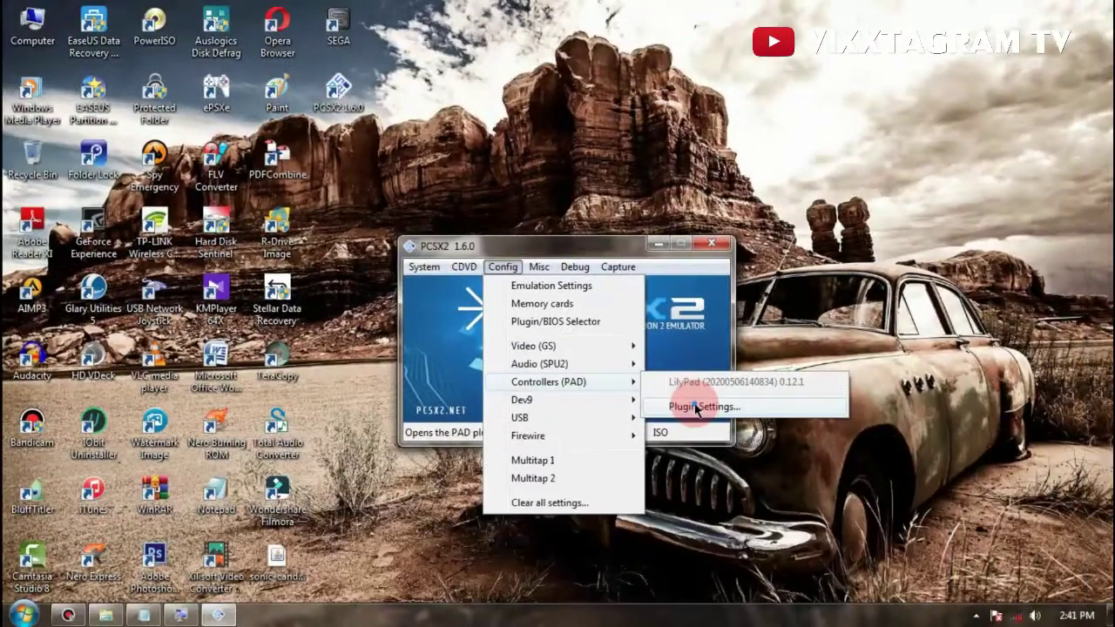
left_click(908, 445)
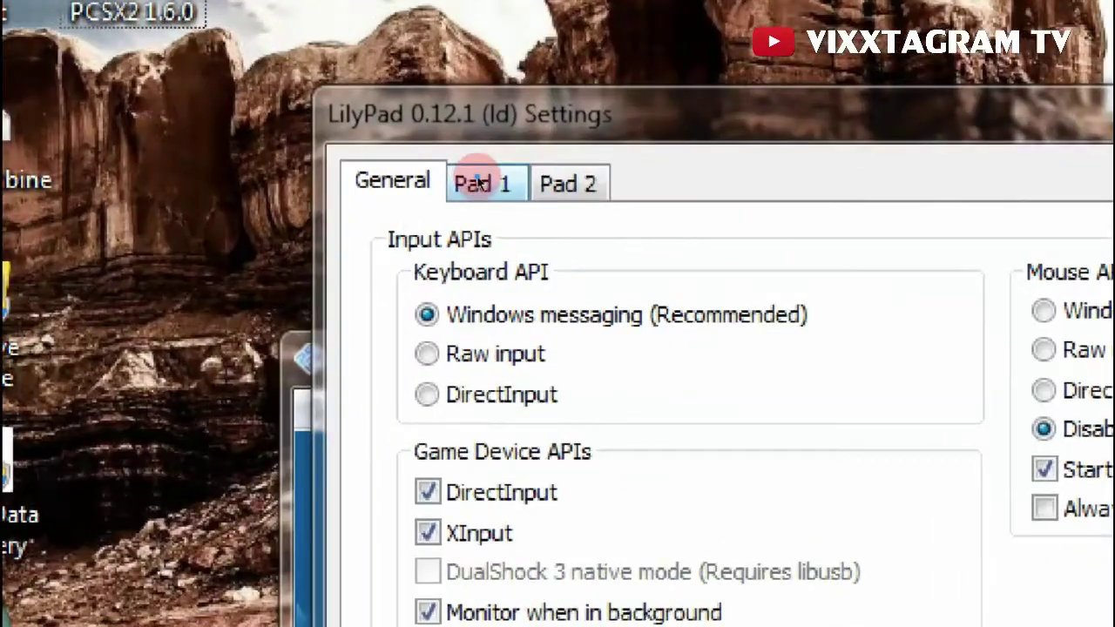
left_click(478, 176)
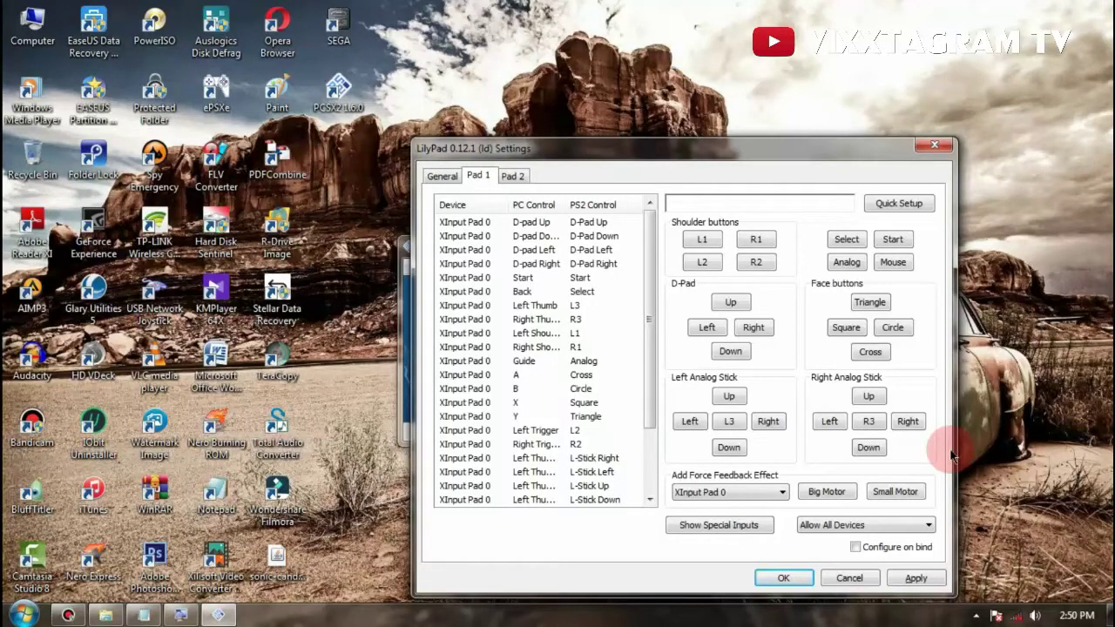
left_click(702, 240)
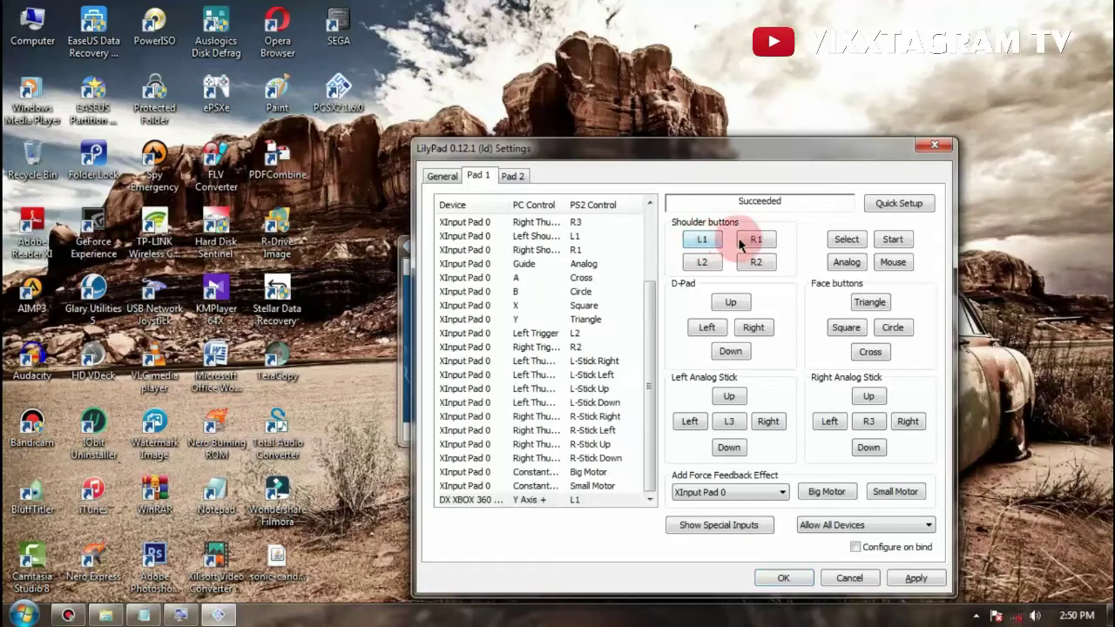
left_click(701, 263)
left_click(754, 240)
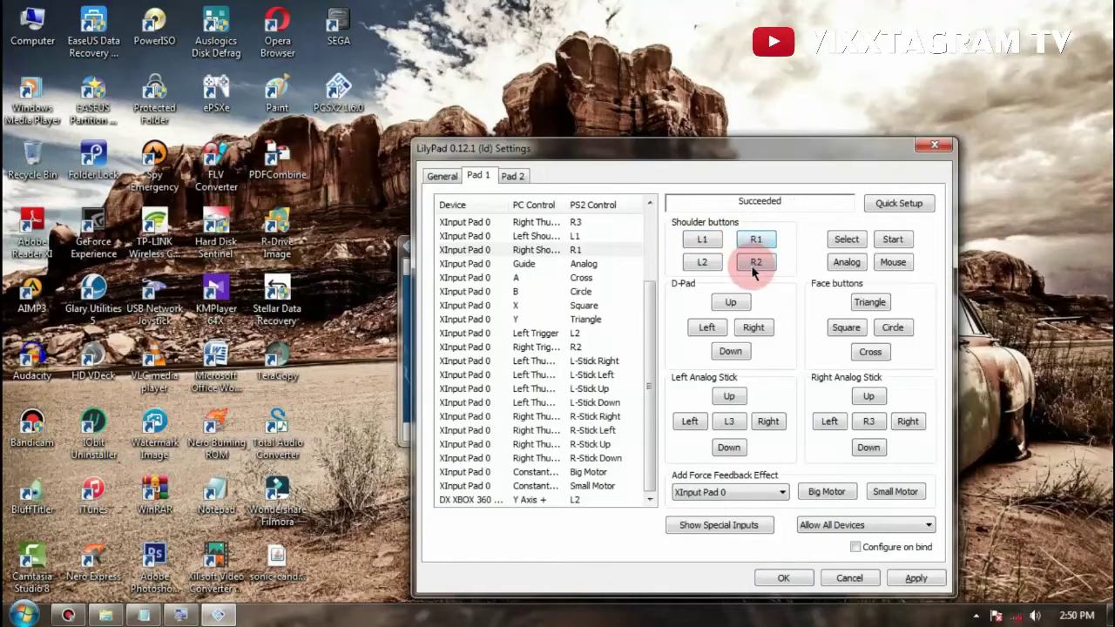
left_click(755, 263)
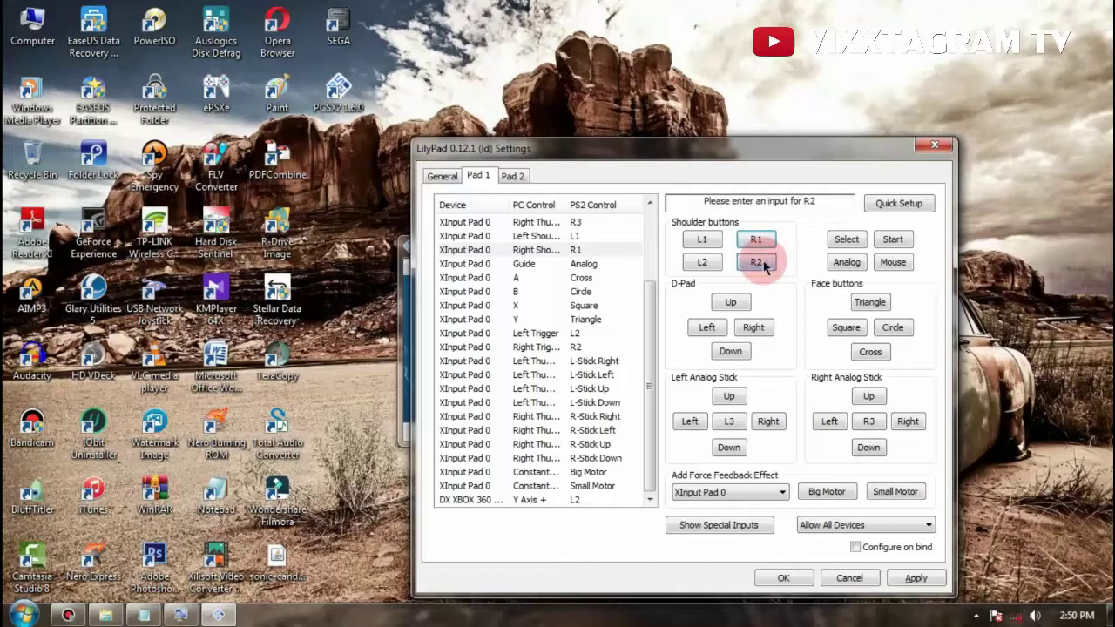
Step: Bind the Select and Start buttons and the D-Pad directions for Pad 1
left_click(843, 238)
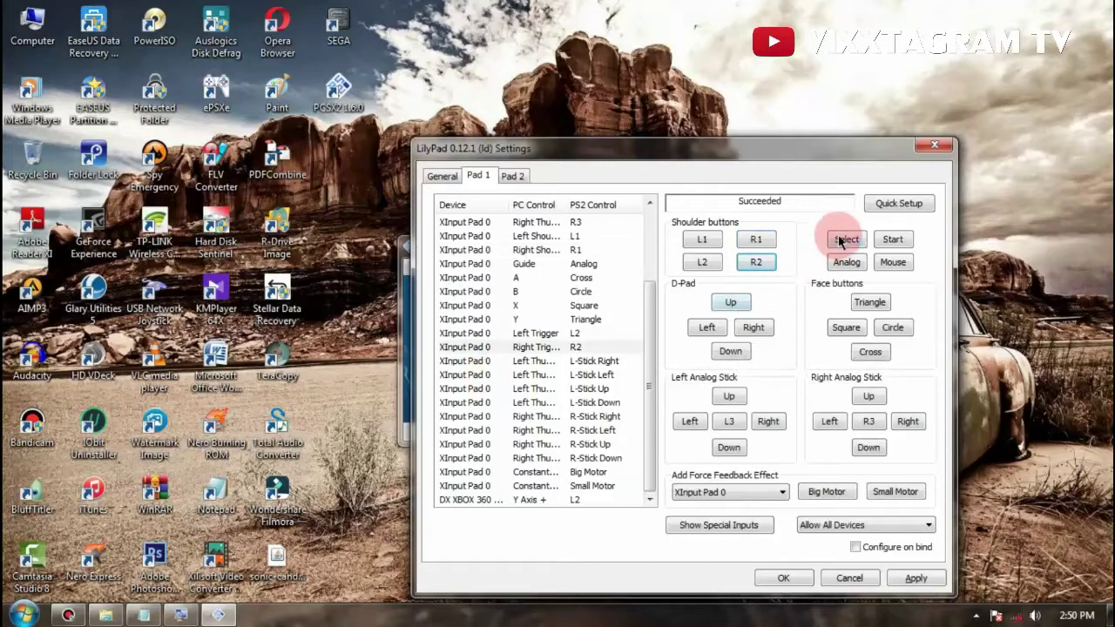
left_click(891, 241)
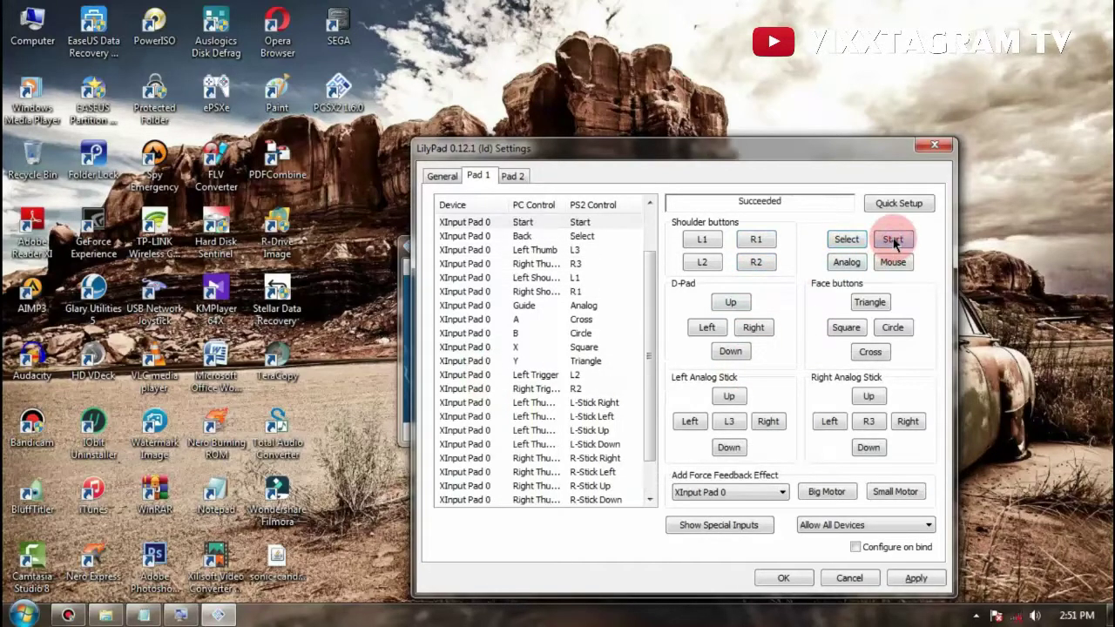
left_click(711, 326)
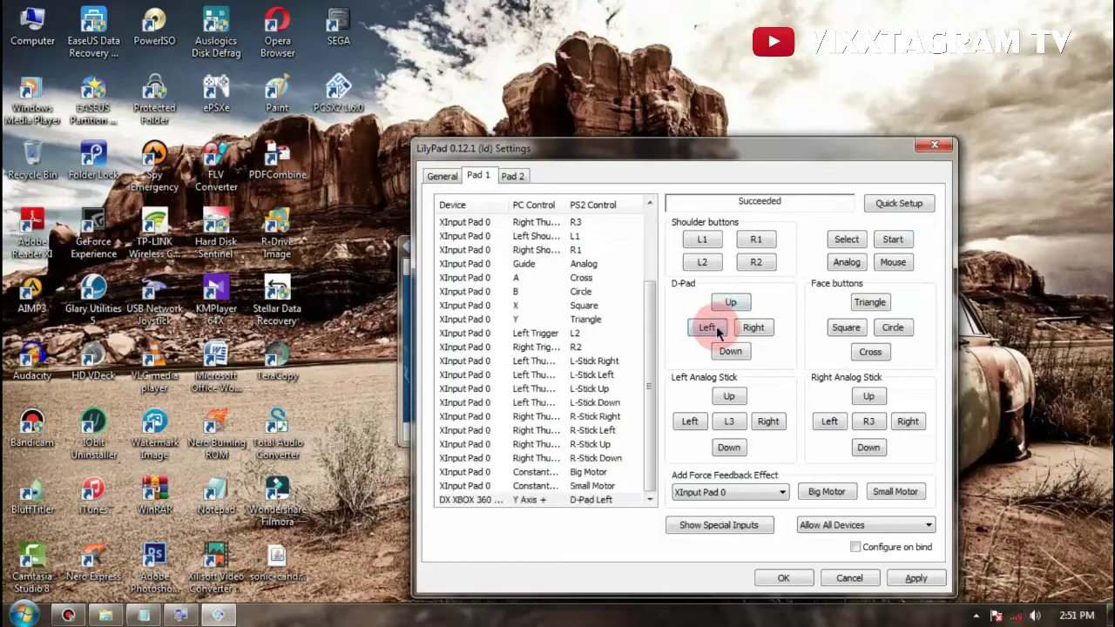
left_click(735, 329)
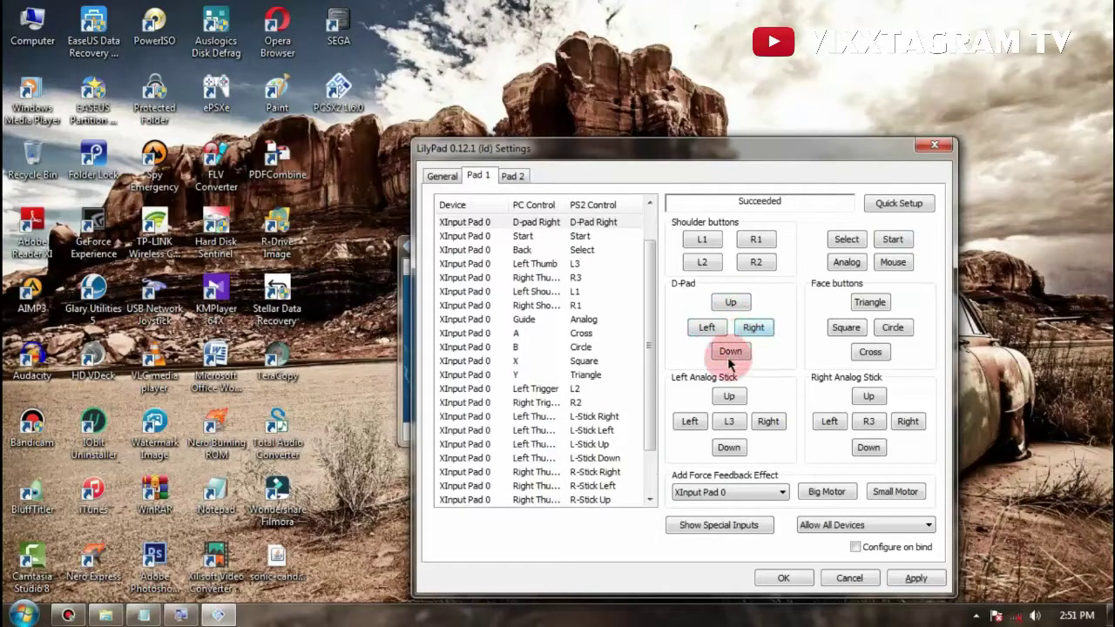
left_click(730, 353)
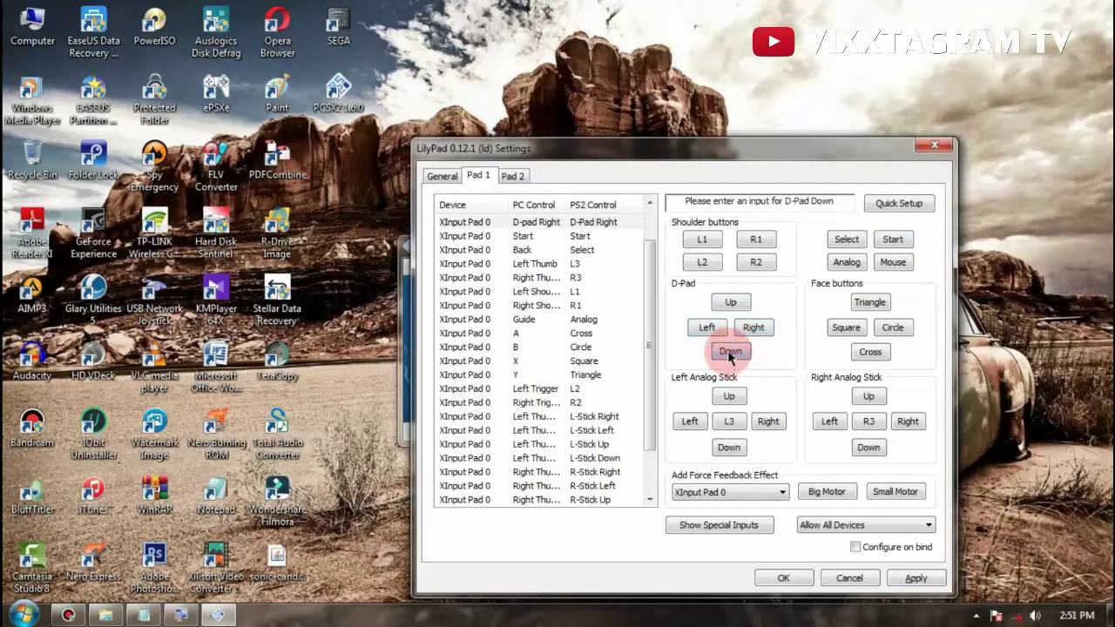
Step: Bind the Triangle, Circle, Cross and Square face buttons for Pad 1
left_click(868, 305)
left_click(894, 326)
left_click(870, 353)
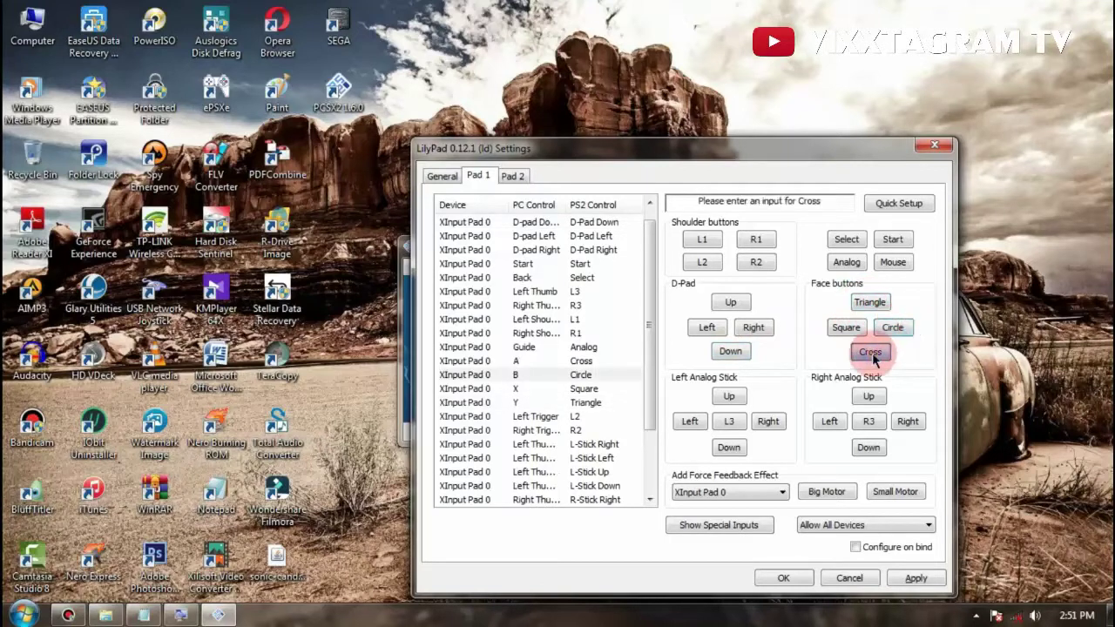
left_click(849, 326)
Step: Bind the left analog stick's Up, Left, Down and Right directions and the L3 button for Pad 1
left_click(730, 398)
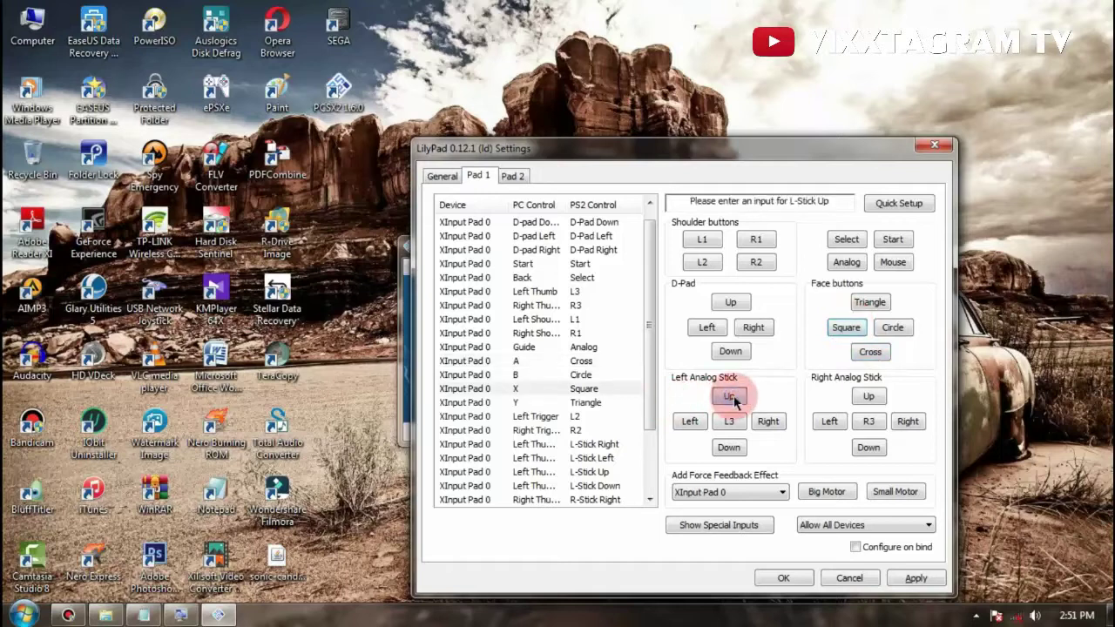
left_click(690, 423)
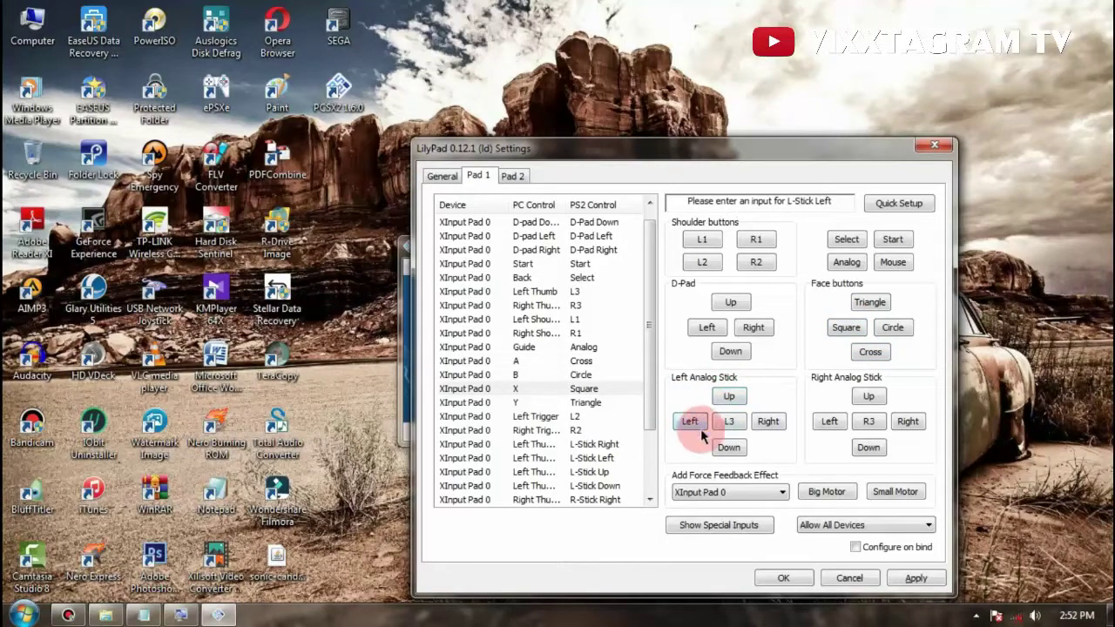
left_click(728, 444)
left_click(763, 421)
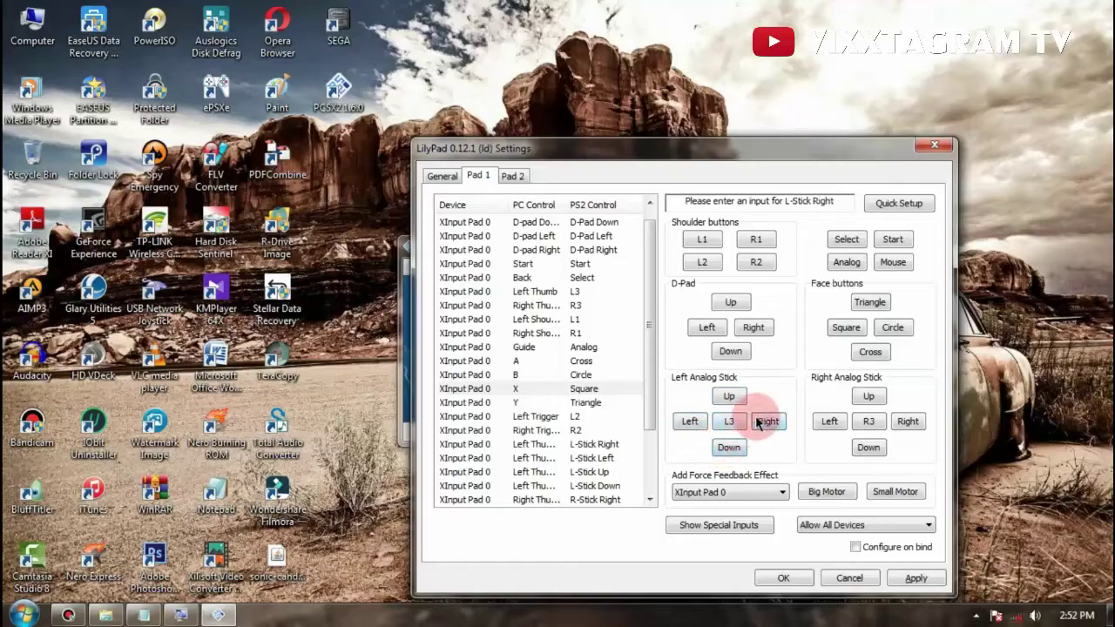
left_click(729, 421)
Step: Bind the right analog stick's Up, Left, Right and Down directions for Pad 1, and save the controller settings
left_click(869, 397)
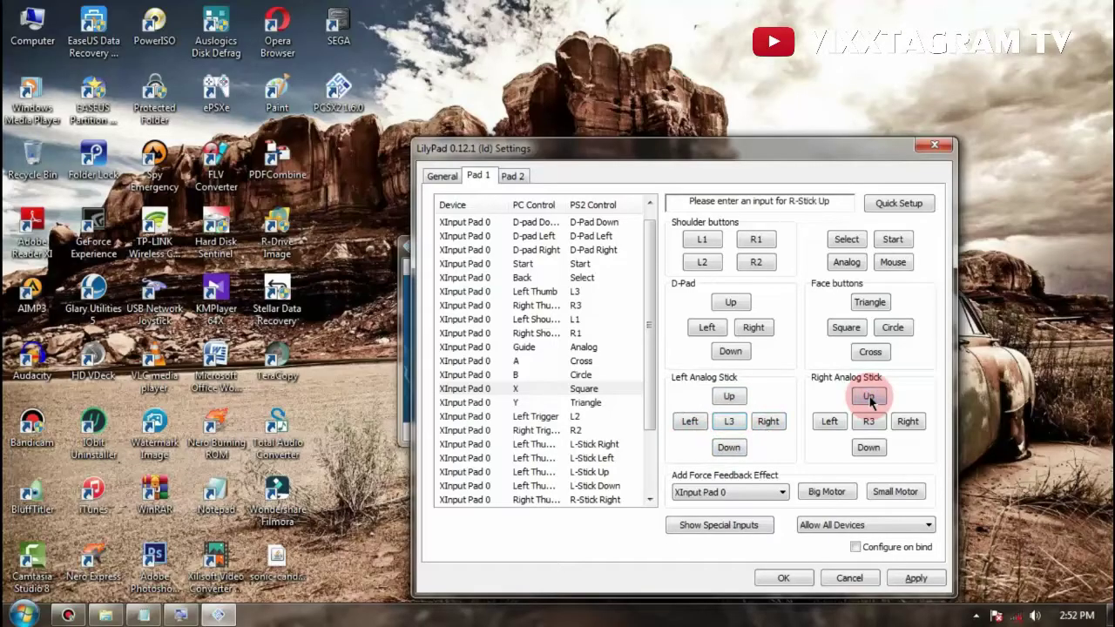
left_click(832, 426)
left_click(906, 421)
left_click(869, 445)
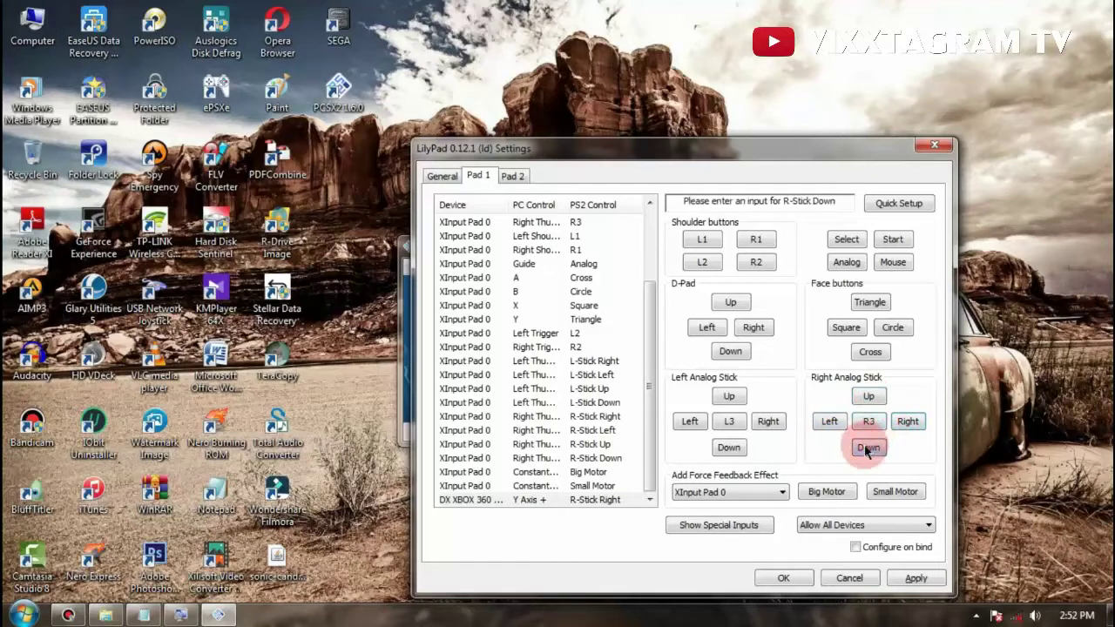
left_click(784, 579)
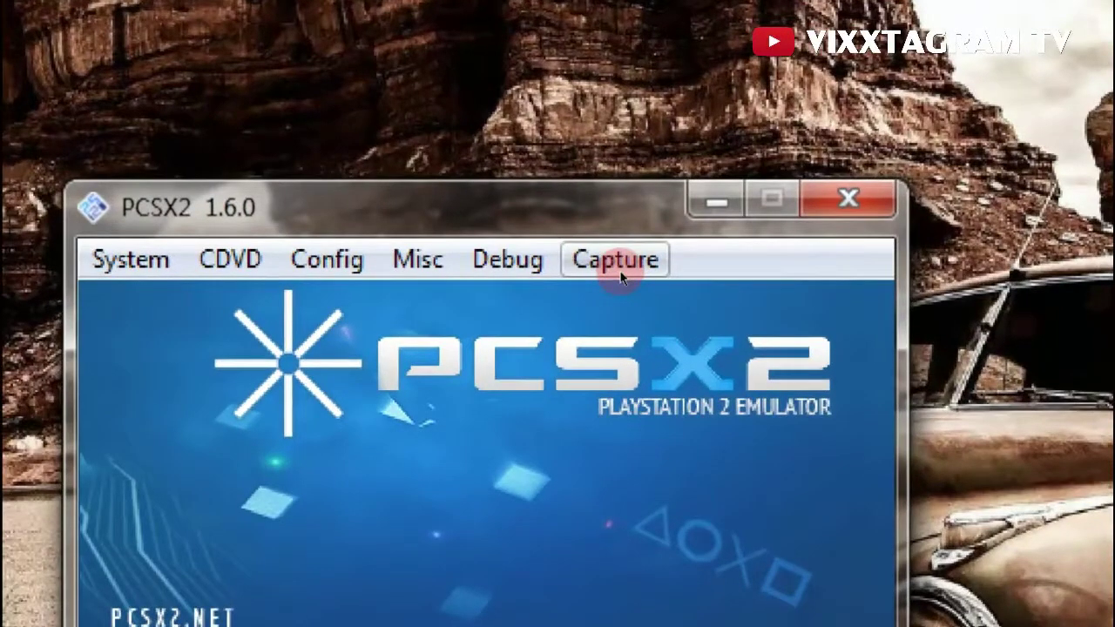
left_click(621, 273)
mouse_move(636, 304)
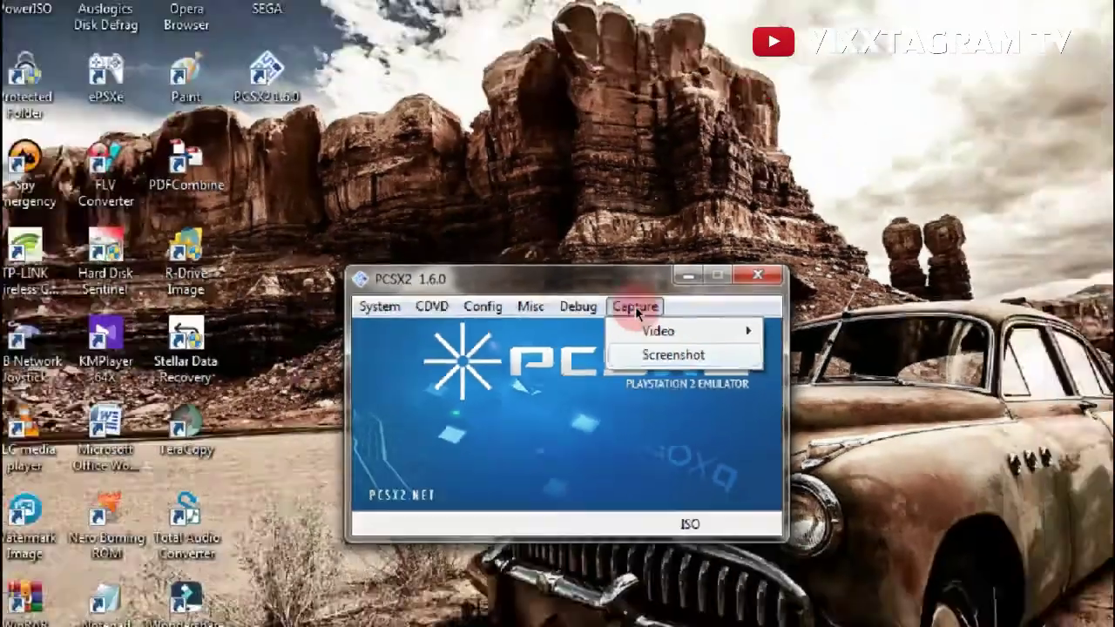
left_click(478, 216)
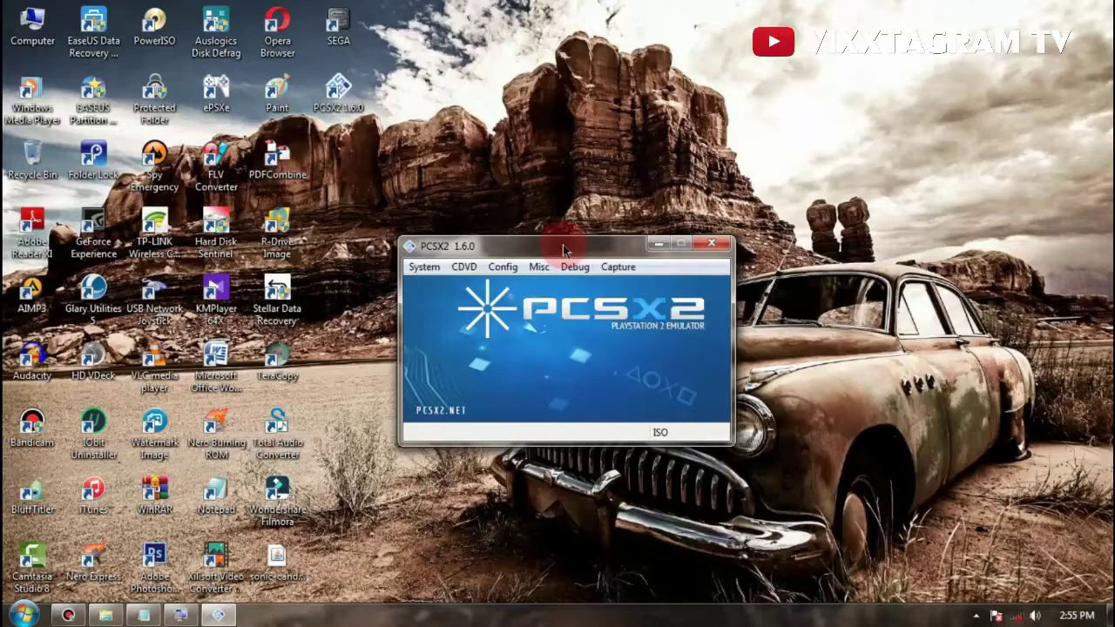
Step: Boot the Marvel vs Capcom 2_PCSX2 disc image with a full ISO boot from the ps2 folder on drive J:
left_click(421, 266)
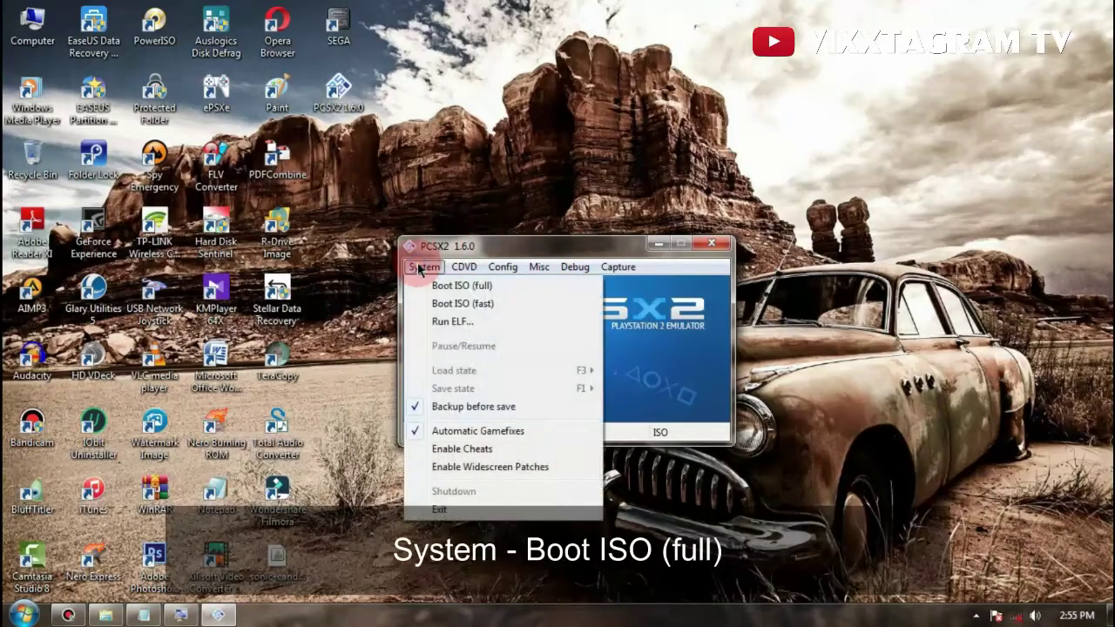
left_click(445, 287)
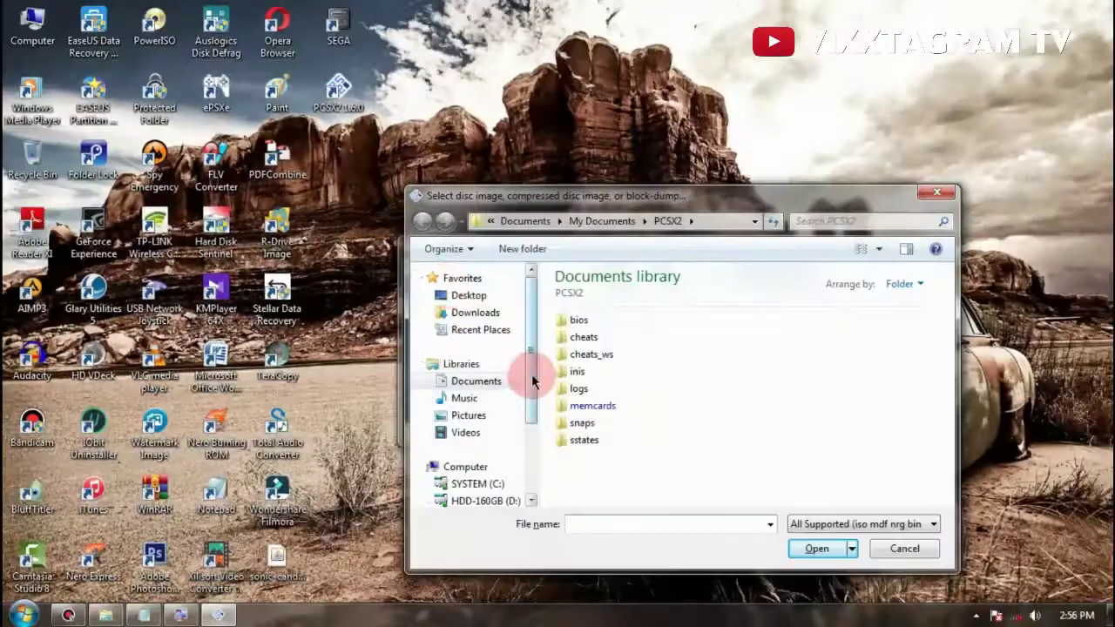
left_click_drag(529, 373, 525, 427)
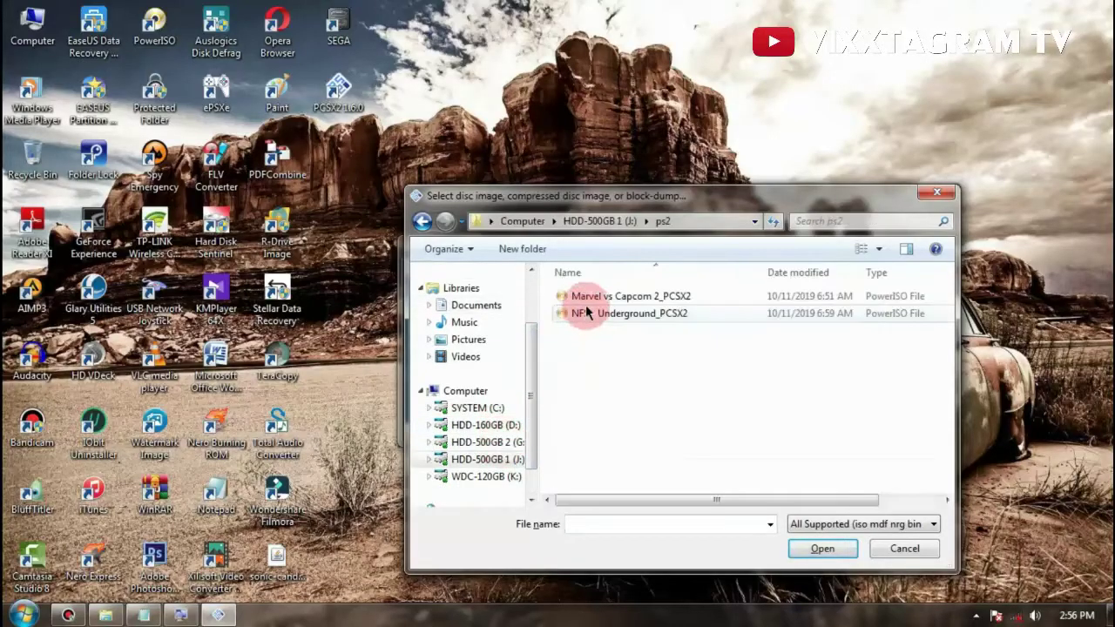
double_click(591, 301)
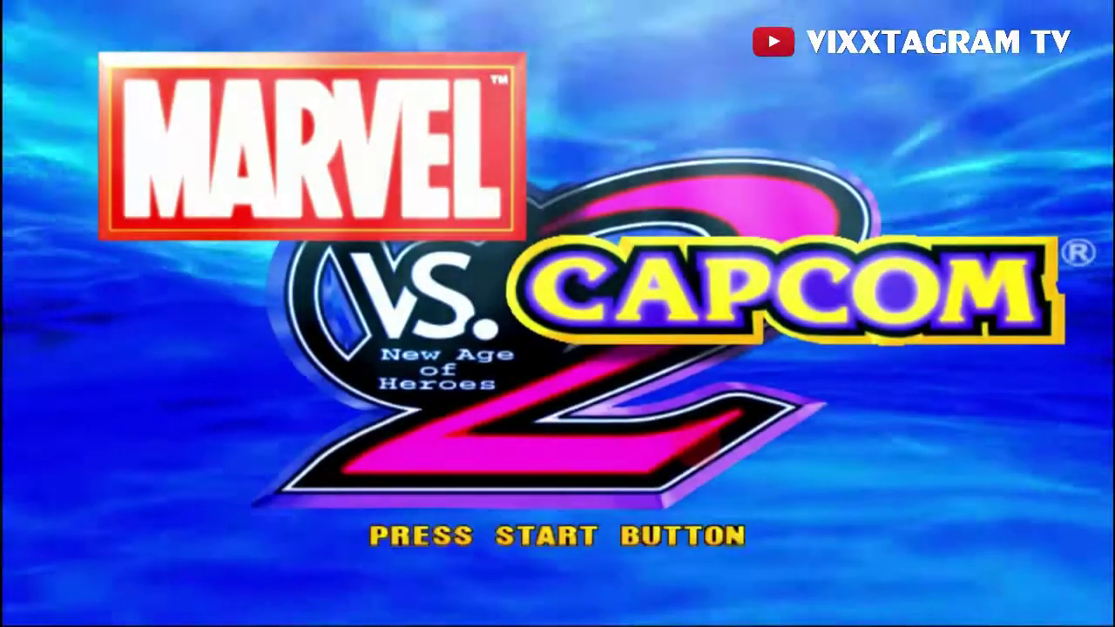
Step: Start Arcade Mode from the game's title screen and choose Spider-Man with the Capture Type assist as the first hero
key("Return")
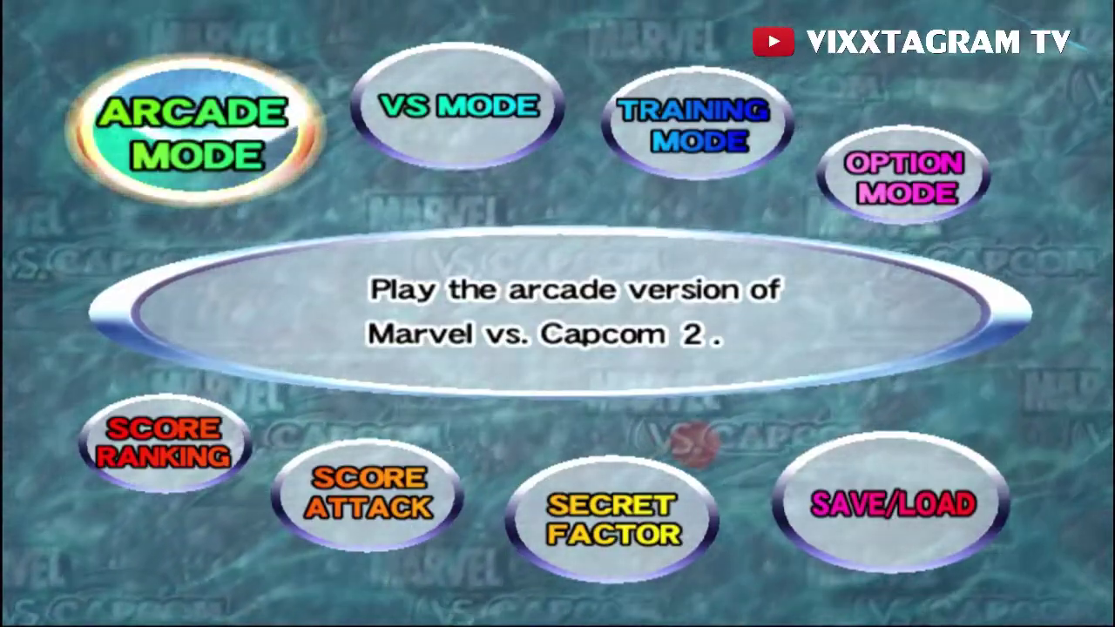
key("Return")
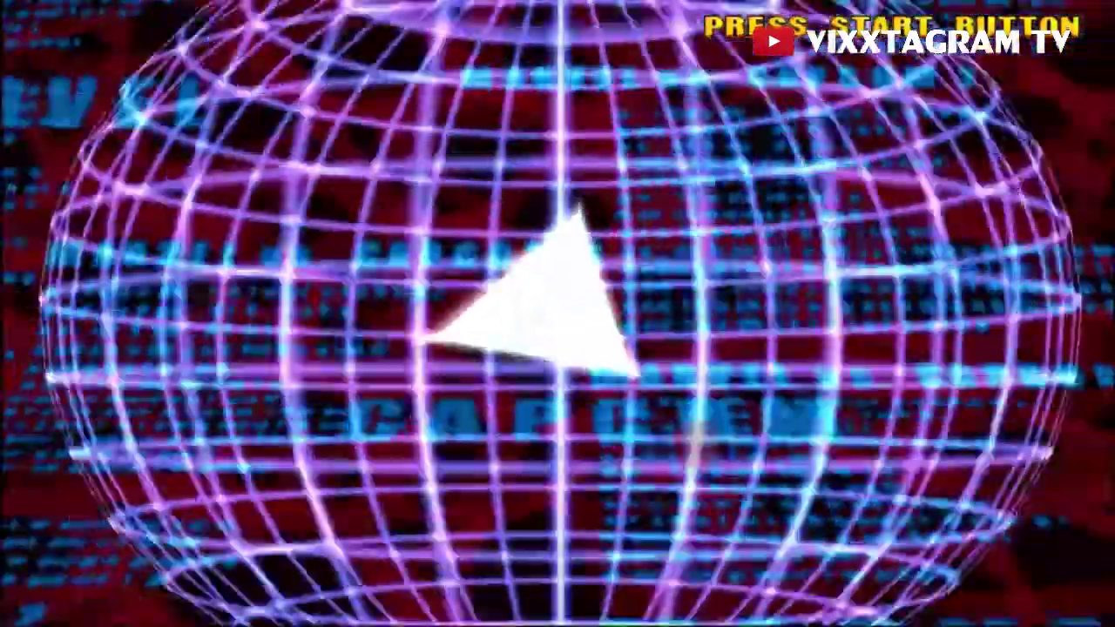
key("Down")
key("Right")
key("Right")
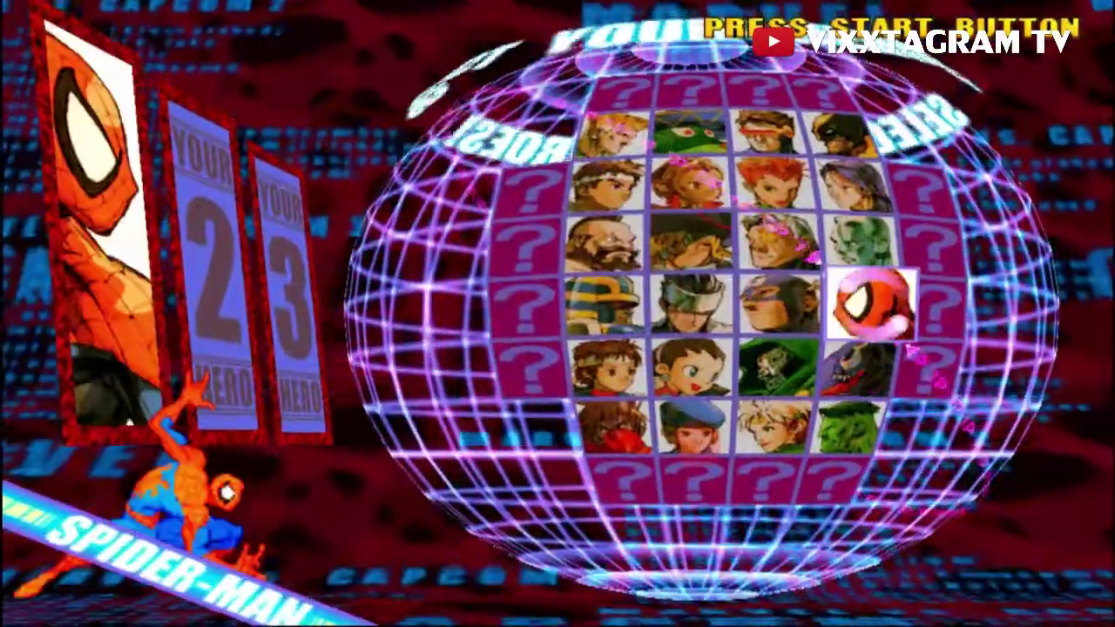
key("Return")
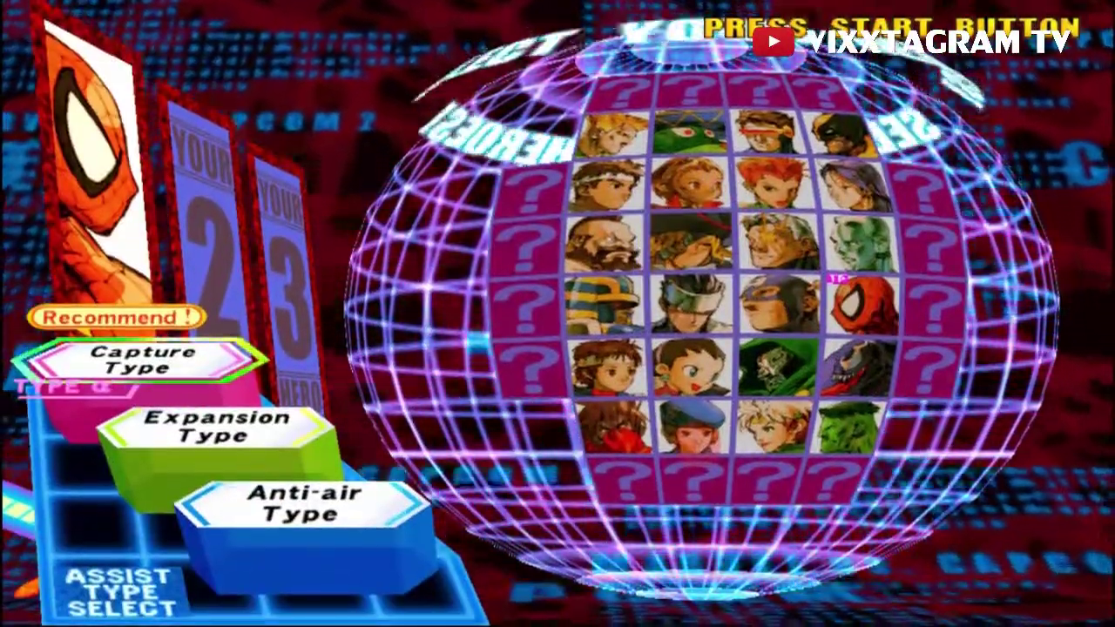
key("Return")
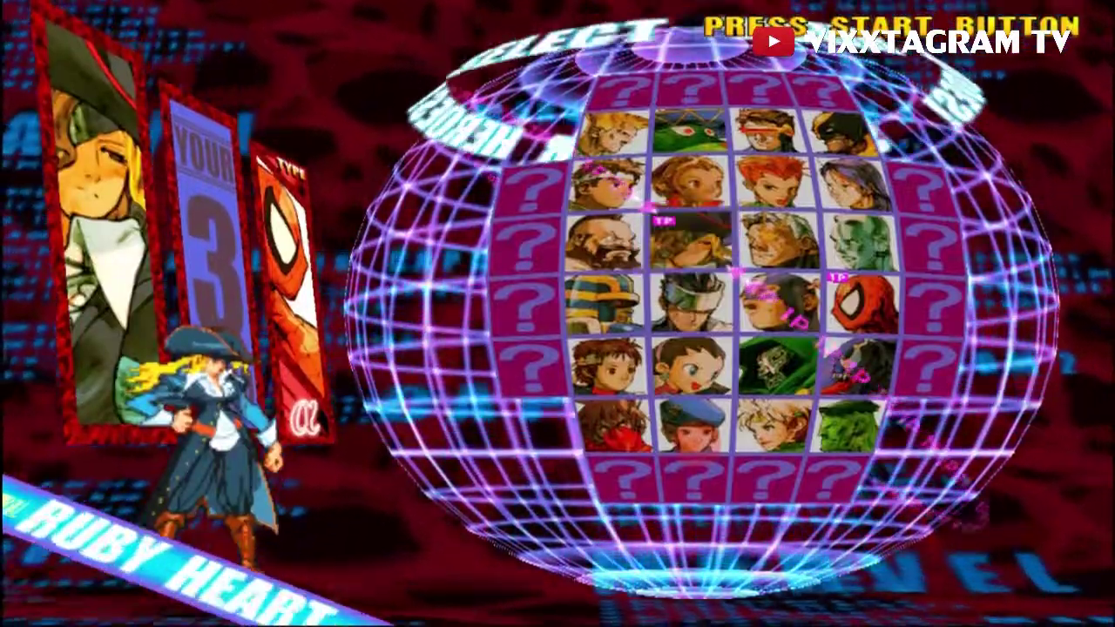
Step: Complete the team with Ruby Heart and the hero directly above her, and start with Normal mode and Turbo speed
key("Return")
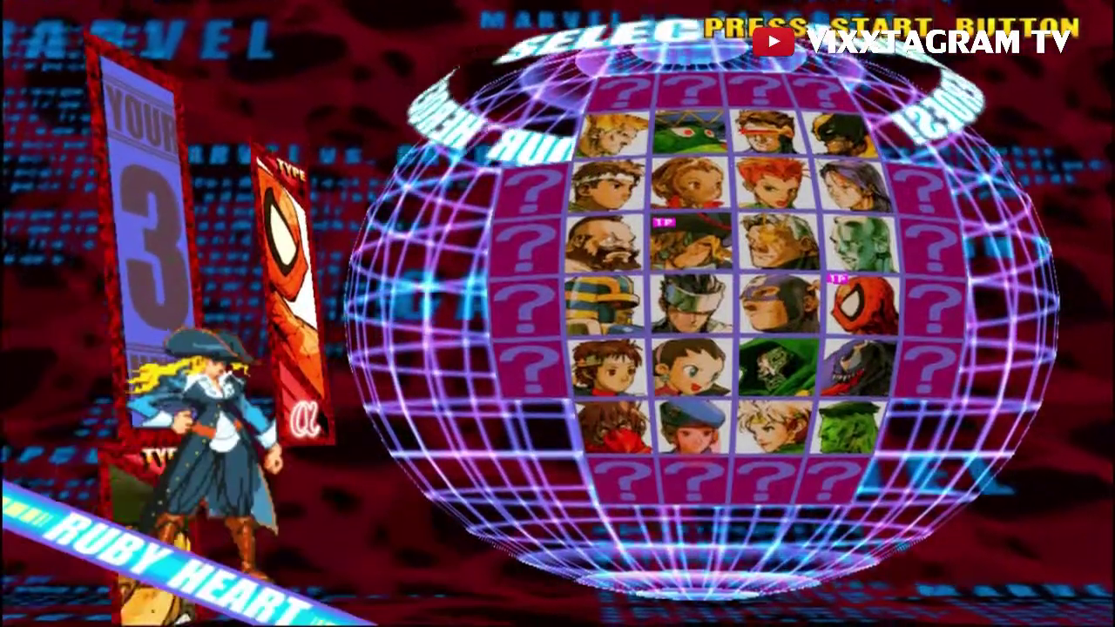
key("Up")
key("Return")
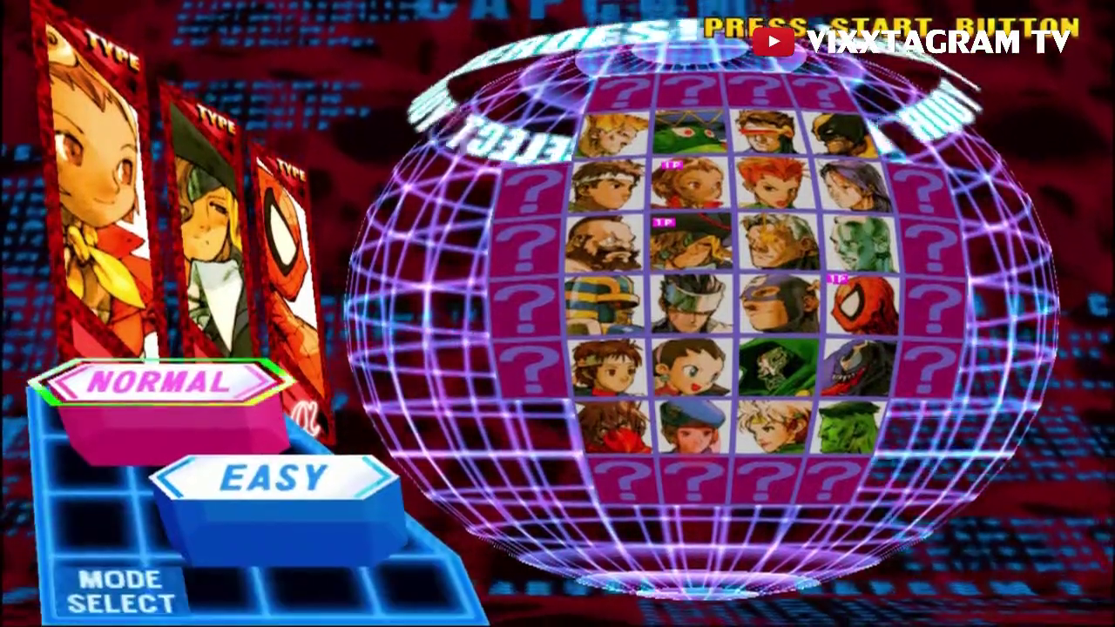
key("Return")
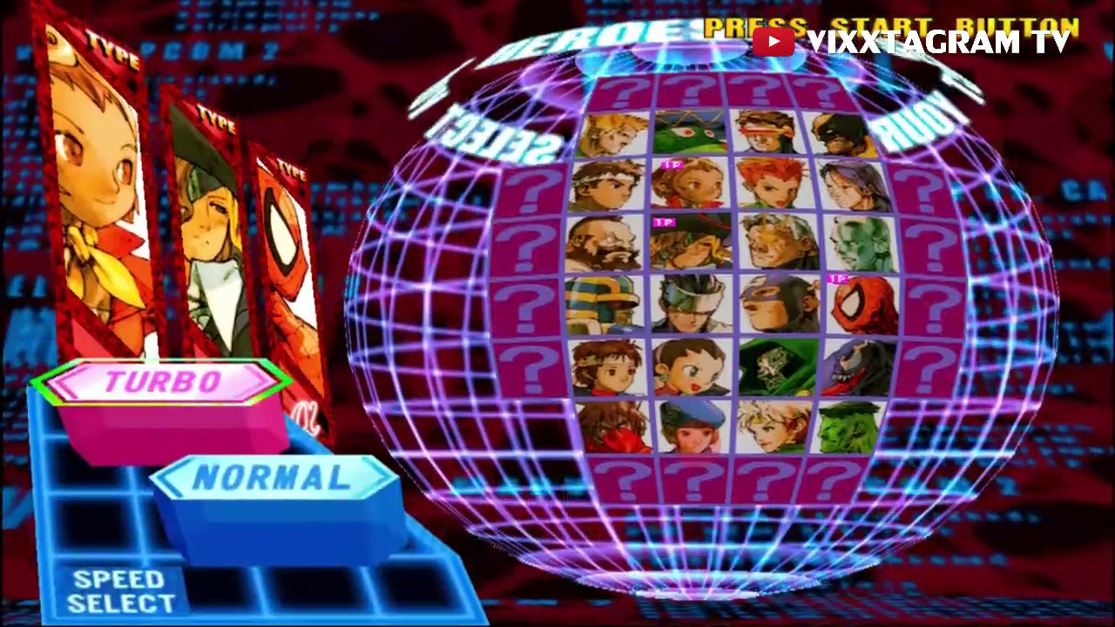
key("Return")
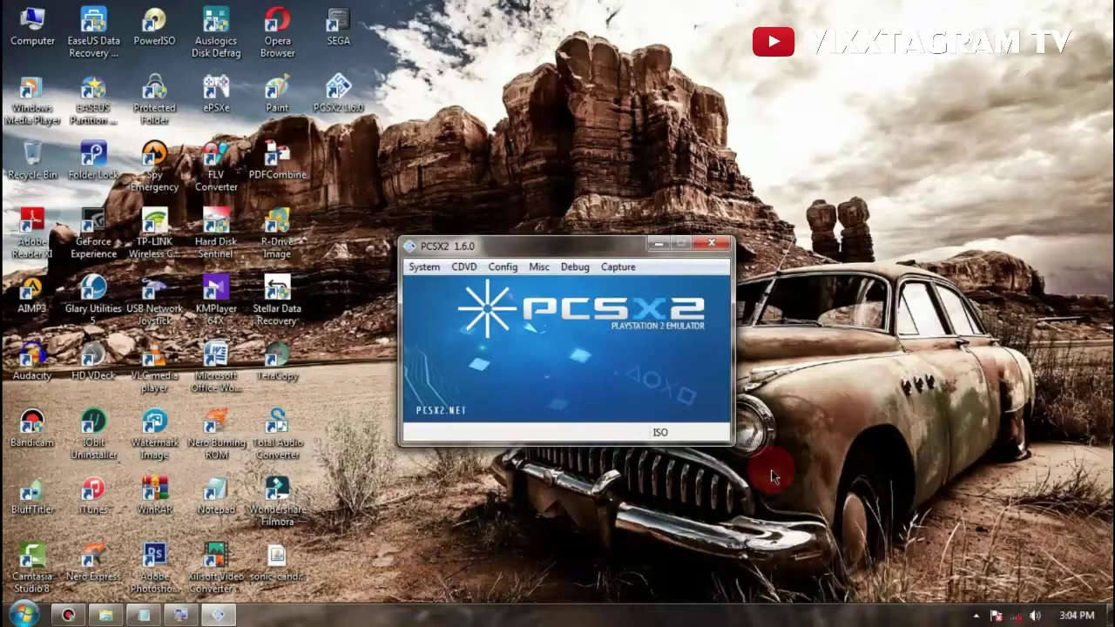
Step: View the available save-state and load-state slots for the paused game
left_click(424, 269)
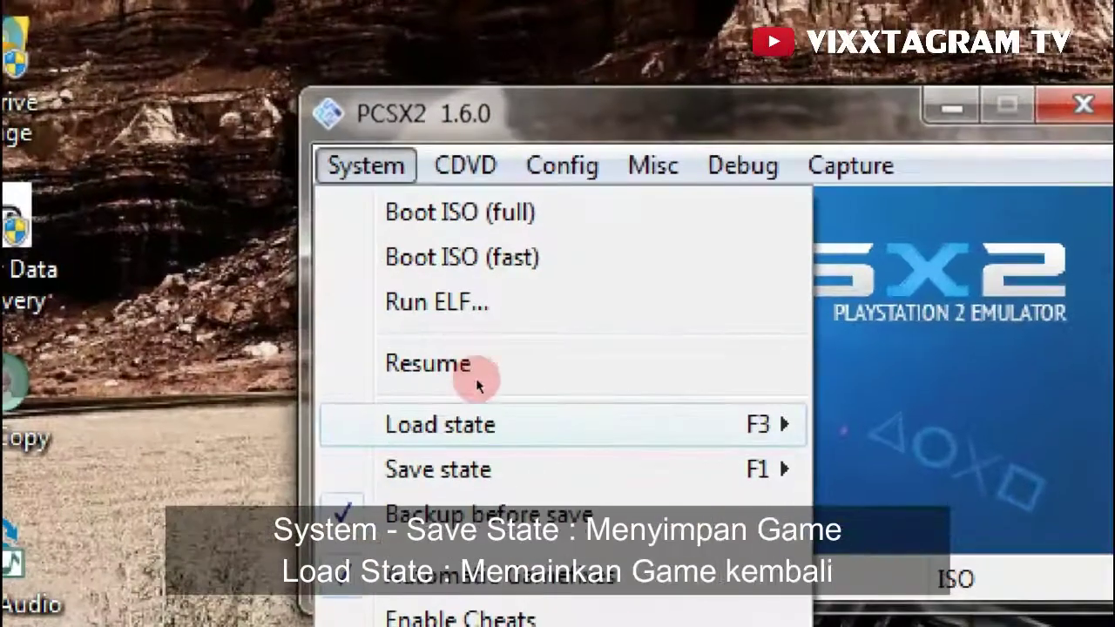
mouse_move(480, 469)
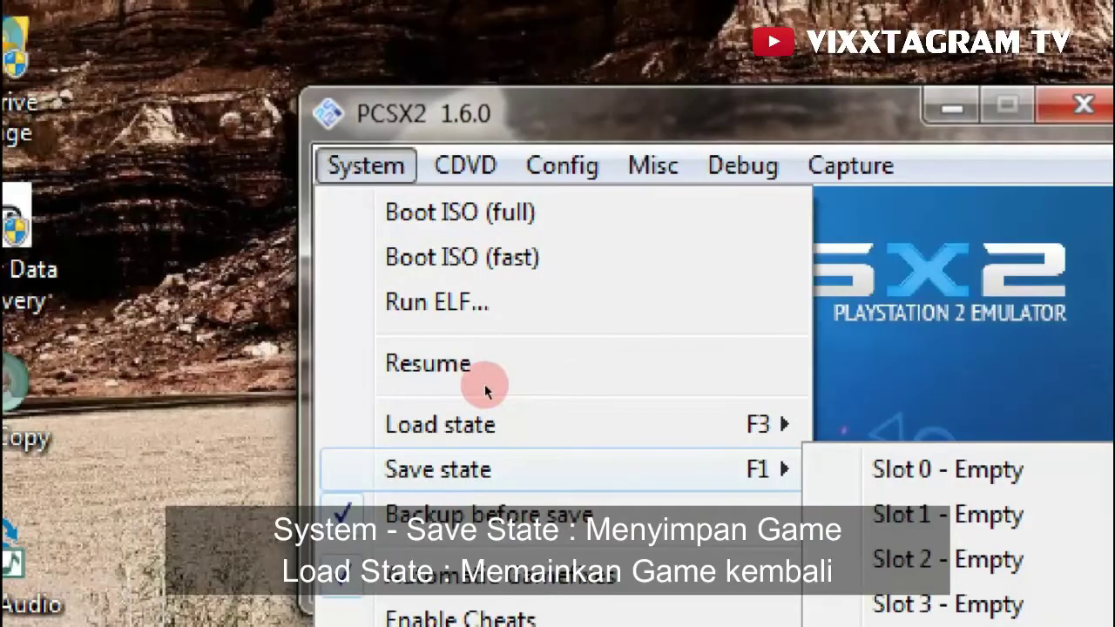
mouse_move(487, 376)
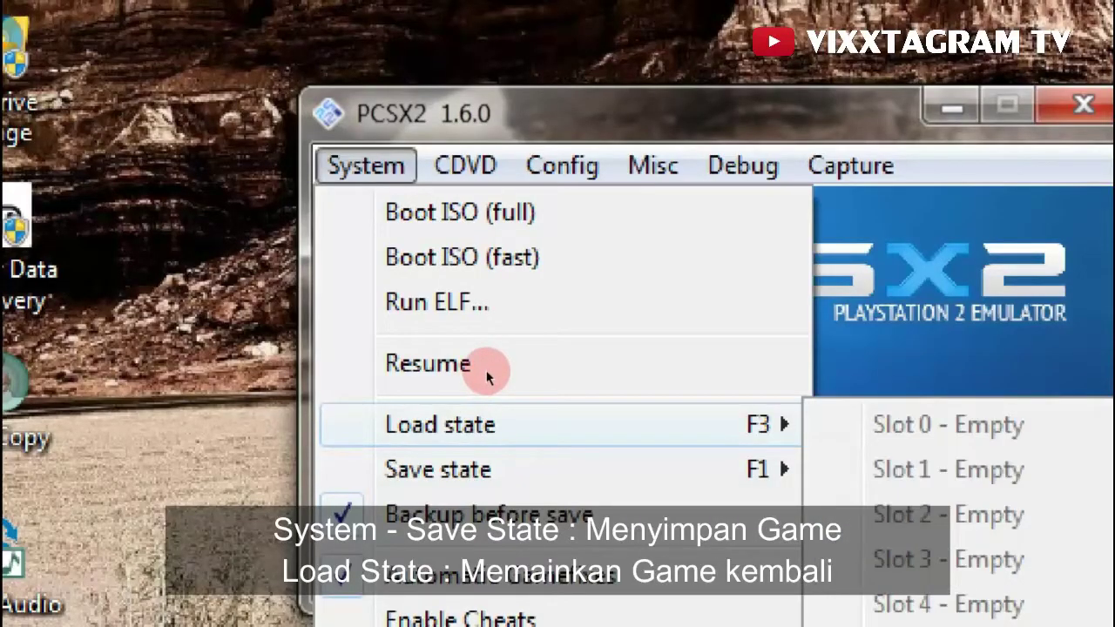